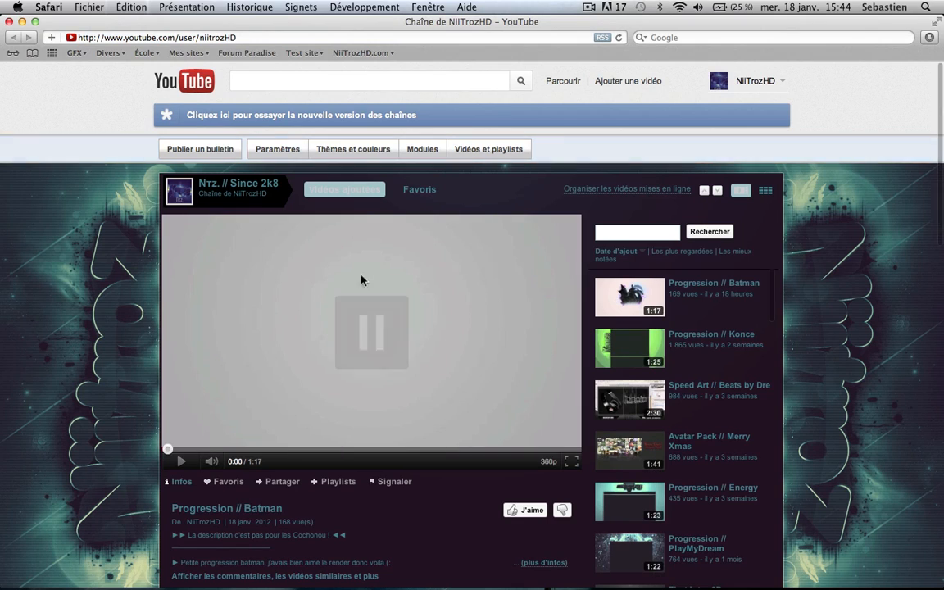
# - Preview the saved "tuto" theme on the YouTube channel page and examine its background design
pyautogui.click(354, 149)
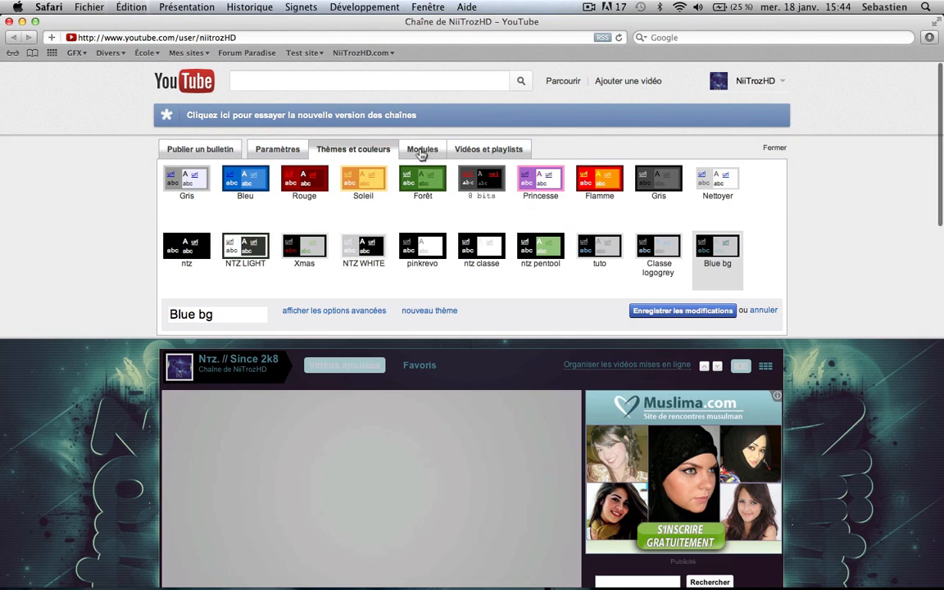
pyautogui.click(620, 259)
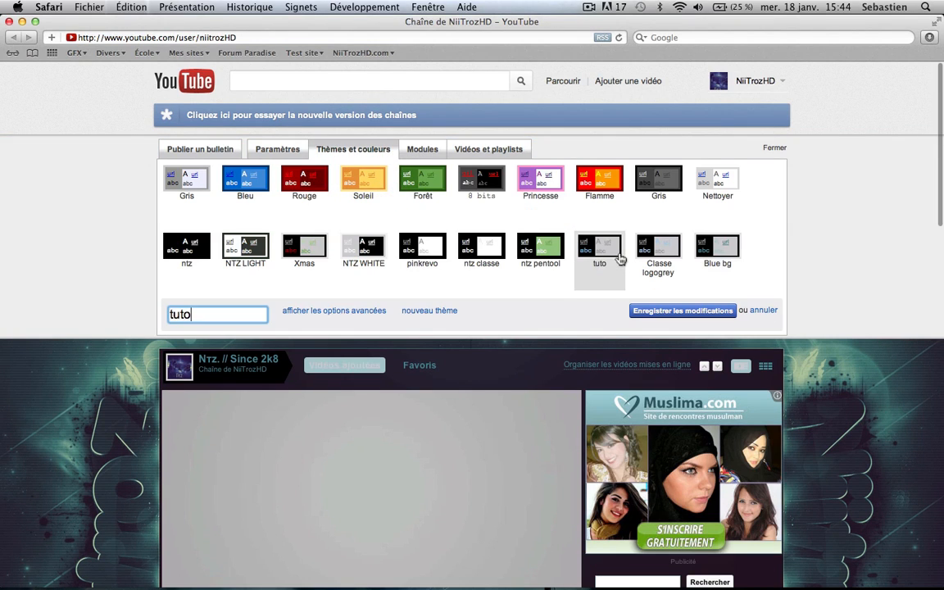
pyautogui.scroll(-3, 651, 449)
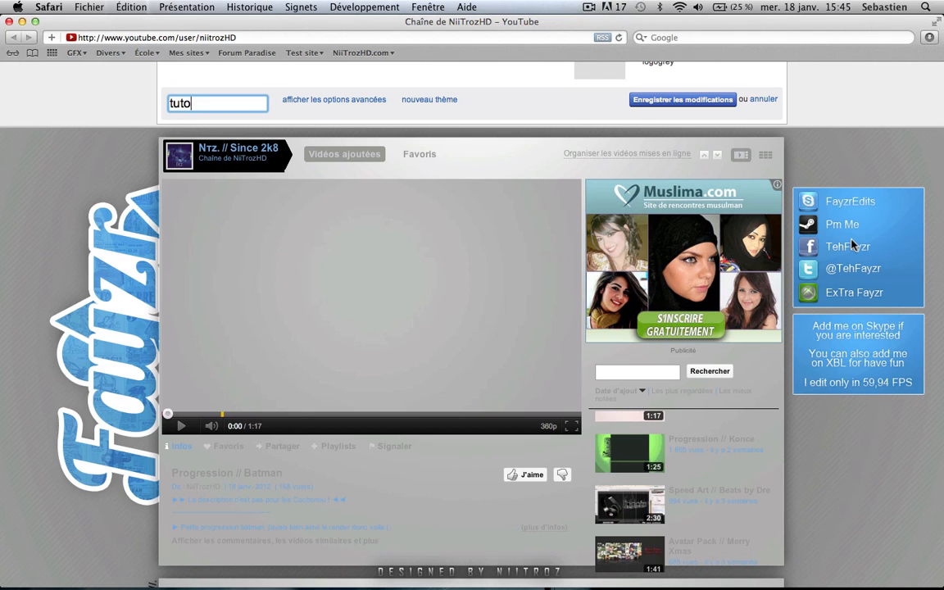
# - Switch to Photoshop and create a blank 1280 × 720 pixel RGB document at 72 pixels/inch with a white background
pyautogui.press('super+w')
pyautogui.press('super+q')
pyautogui.moveTo(671, 581)
pyautogui.click(392, 559)
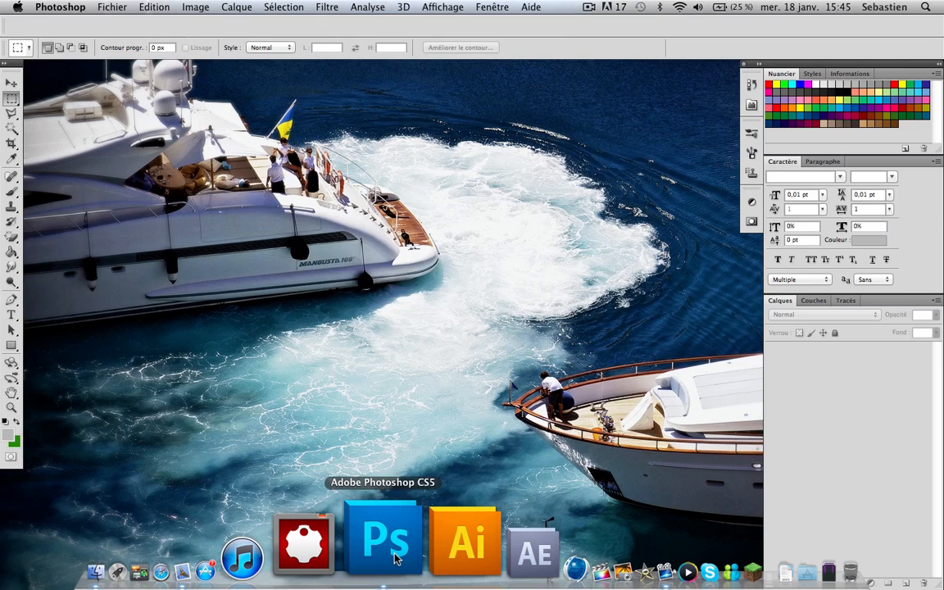
pyautogui.press('super+n')
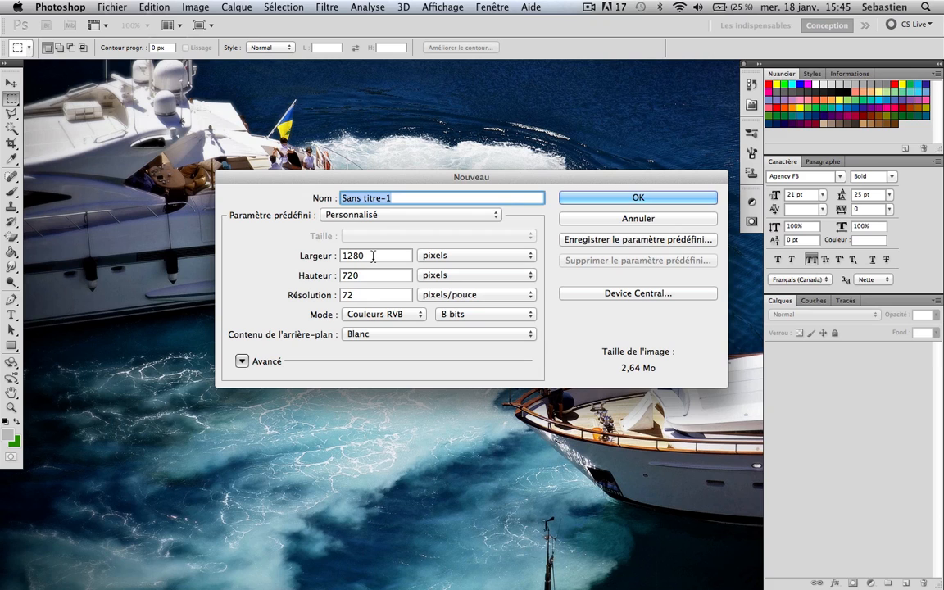
pyautogui.press('Return')
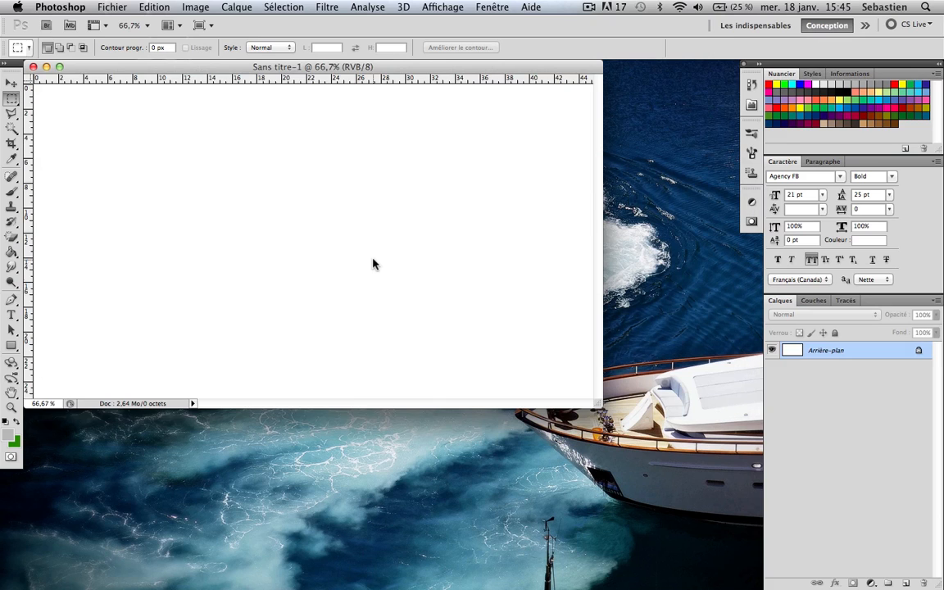
pyautogui.moveTo(594, 405); pyautogui.dragTo(691, 507)
# - Draw a nearly square grey shape just left of the canvas centre with the Rectangle tool
pyautogui.press('u')
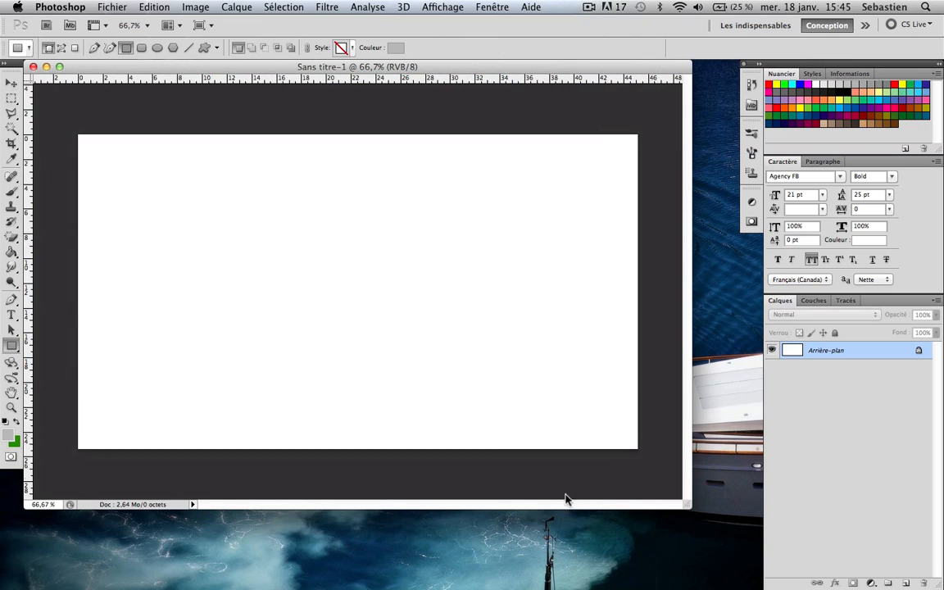
pyautogui.click(12, 346)
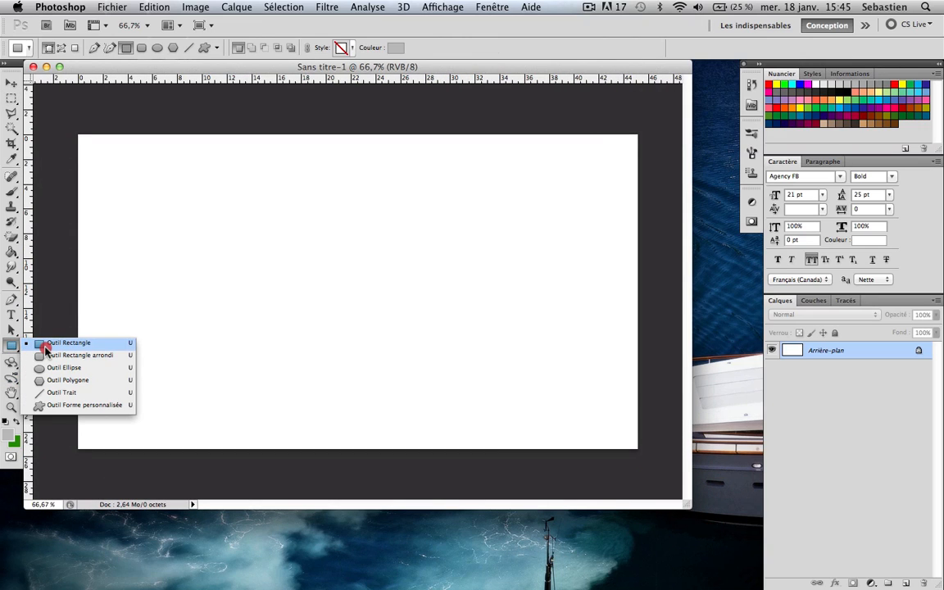
pyautogui.click(47, 348)
pyautogui.moveTo(242, 208); pyautogui.dragTo(374, 352)
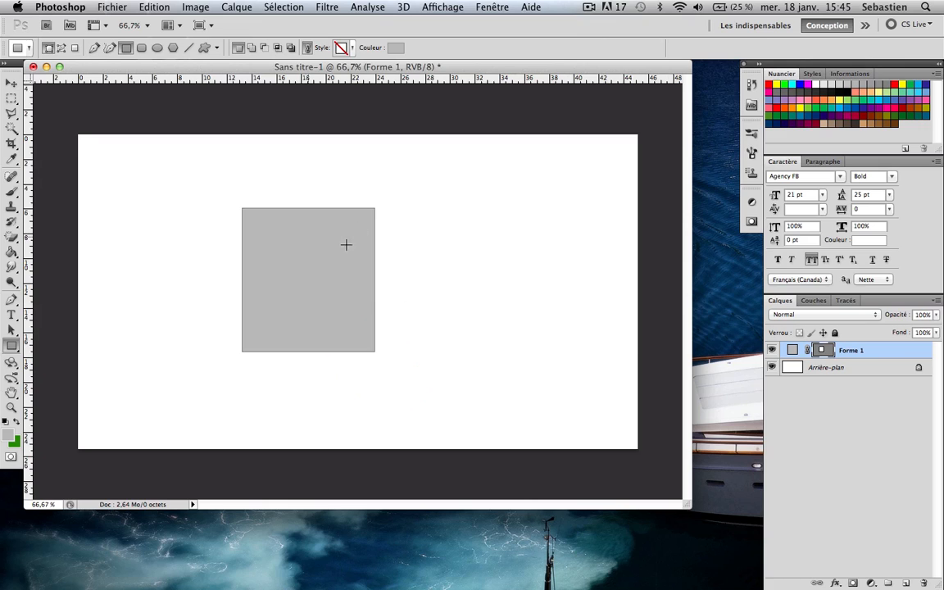
# - Swap the foreground and background colours and set the foreground to the green #059e09
pyautogui.press('x')
pyautogui.click(6, 434)
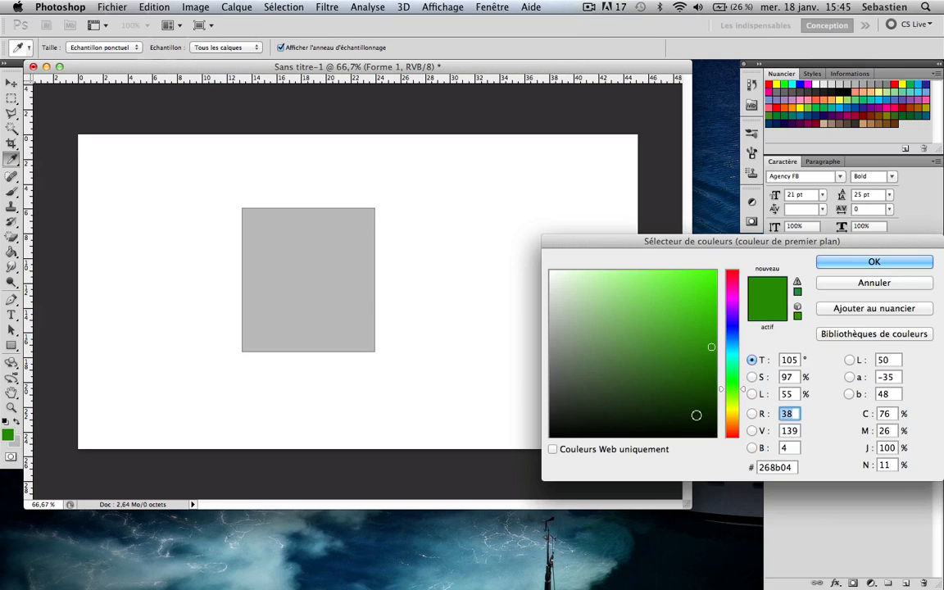
pyautogui.moveTo(711, 328)
pyautogui.mouseDown()
pyautogui.moveTo(728, 321)
pyautogui.moveTo(719, 312)
pyautogui.moveTo(705, 334)
pyautogui.mouseUp()
pyautogui.moveTo(732, 390)
pyautogui.mouseDown()
pyautogui.moveTo(733, 399)
pyautogui.moveTo(724, 305)
pyautogui.moveTo(729, 382)
pyautogui.moveTo(729, 371)
pyautogui.mouseUp()
pyautogui.moveTo(707, 333); pyautogui.dragTo(707, 305)
pyautogui.moveTo(729, 378); pyautogui.dragTo(730, 382)
pyautogui.click(709, 327)
pyautogui.click(709, 325)
pyautogui.click(710, 330)
pyautogui.click(709, 327)
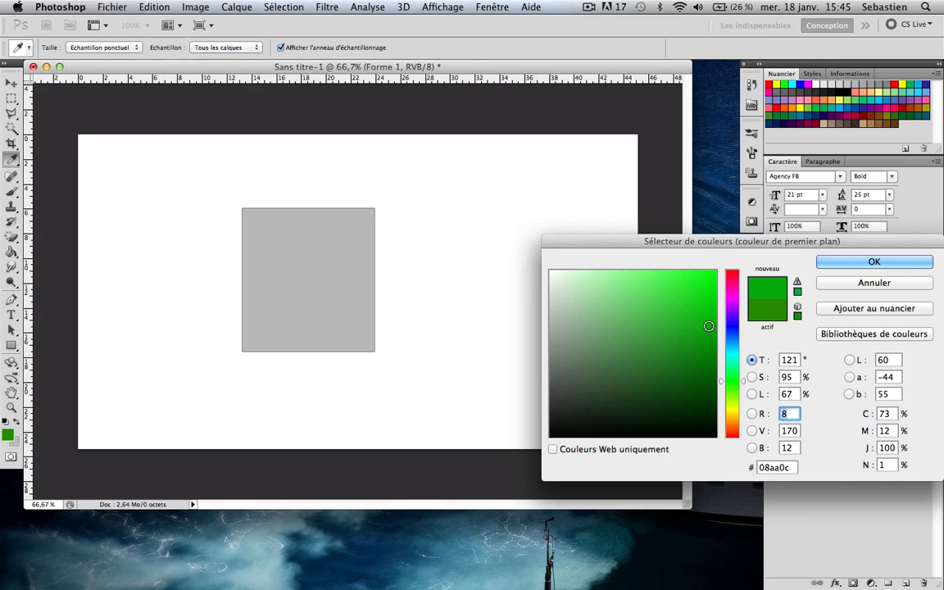
pyautogui.moveTo(709, 327); pyautogui.dragTo(711, 333)
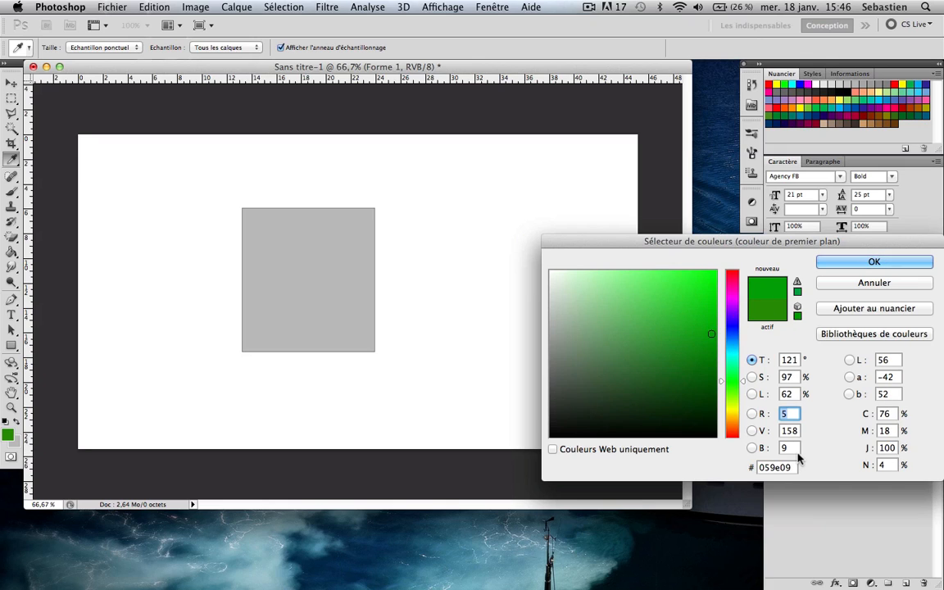
pyautogui.press('Return')
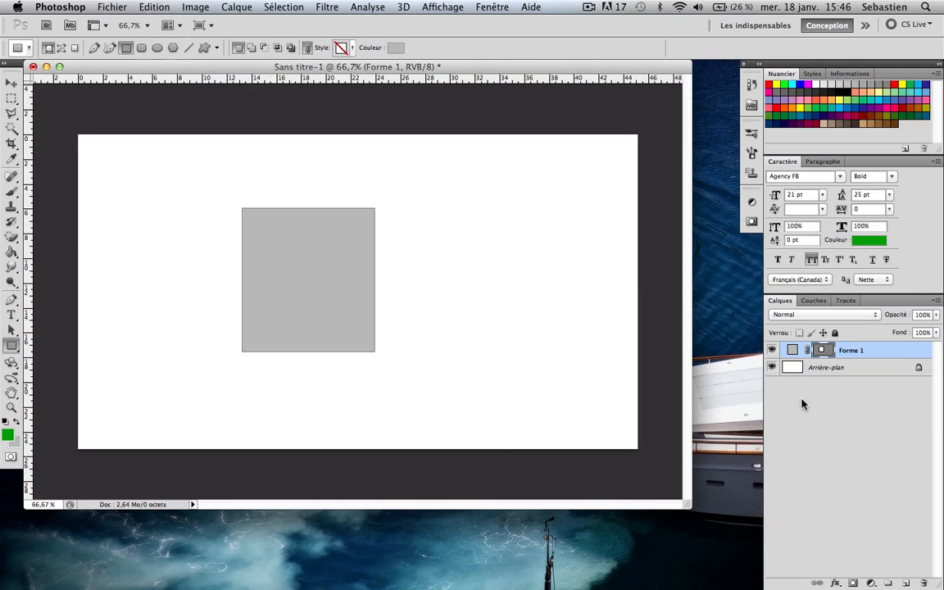
# - Recolour the rectangle shape's fill with the green foreground colour #059e09
pyautogui.doubleClick(792, 353)
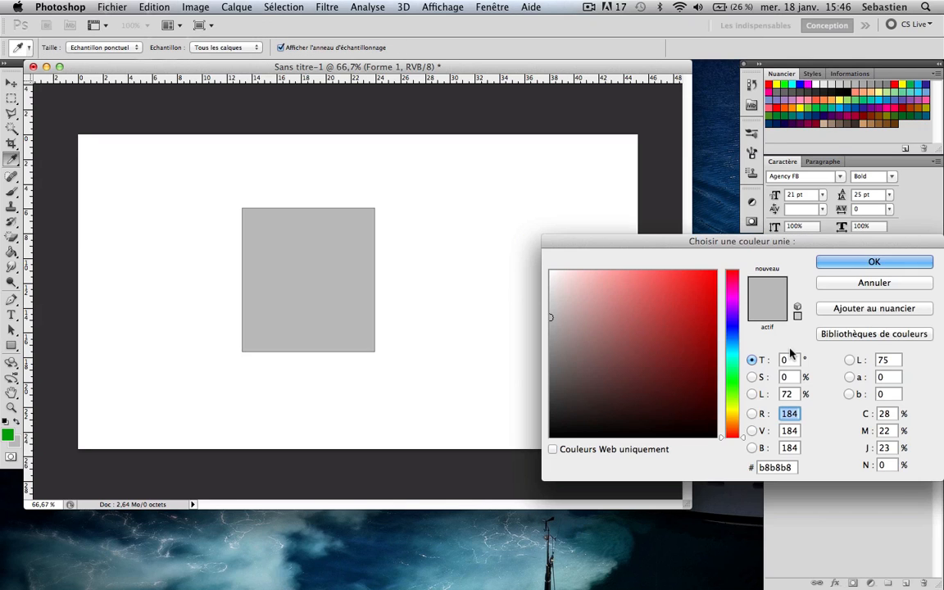
pyautogui.click(10, 431)
pyautogui.press('Return')
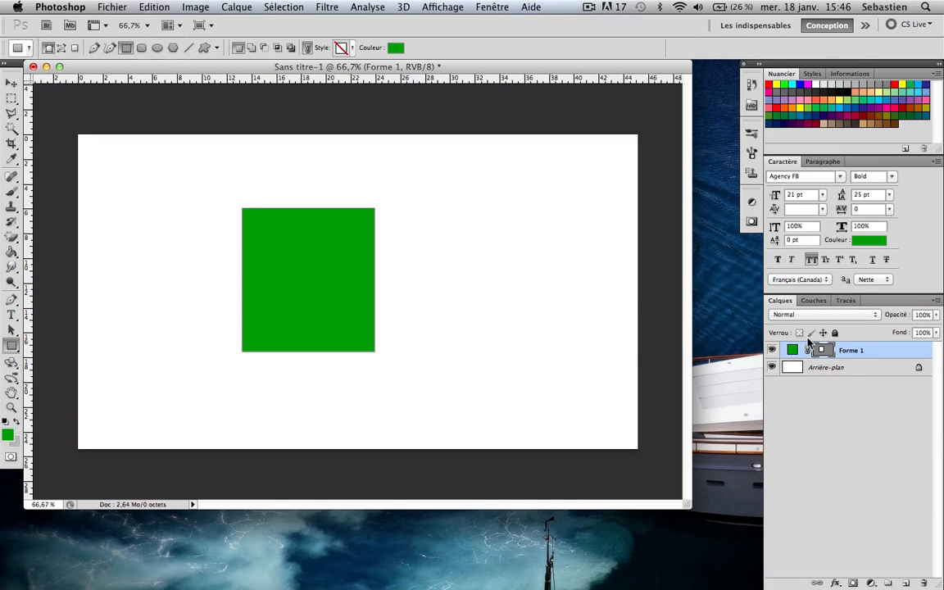
# - Add a new layer above the rectangle and set the soft round brush to a size of 500 px
pyautogui.press('super+shift+n')
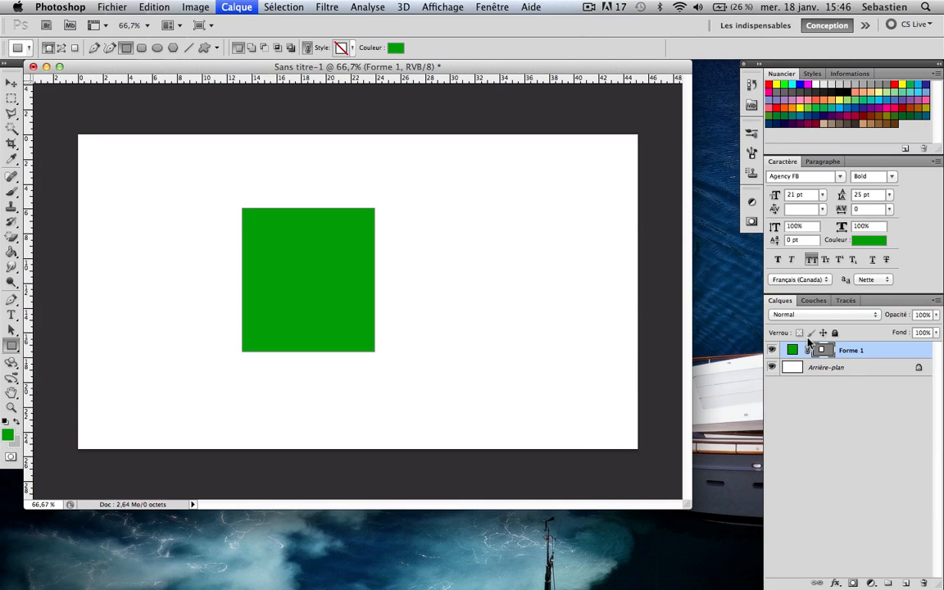
pyautogui.press('Return')
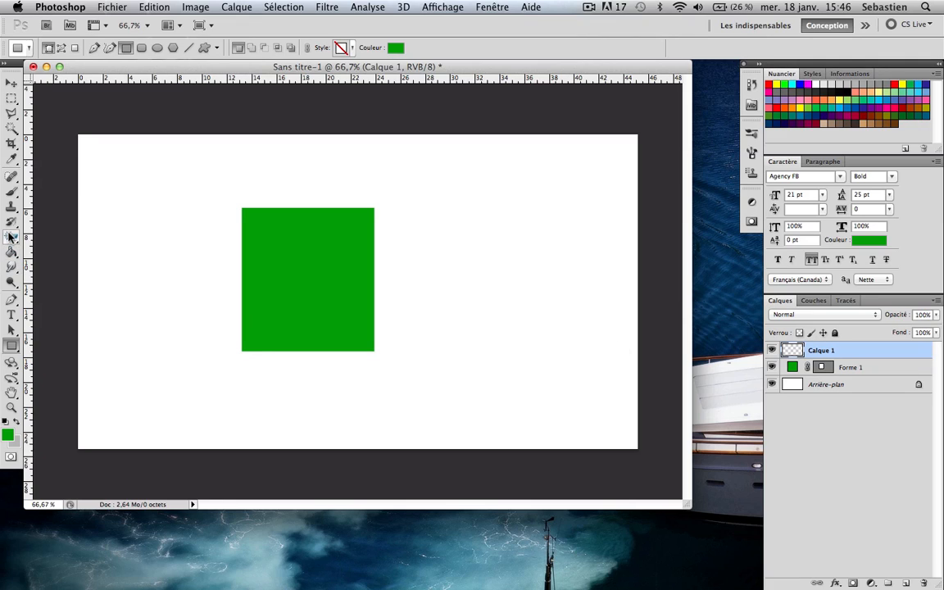
pyautogui.click(12, 191)
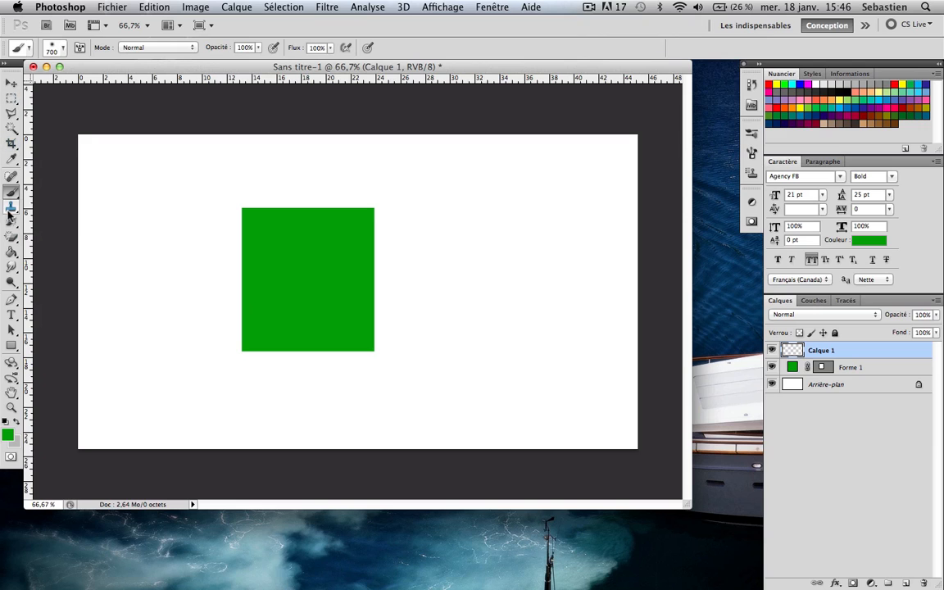
pyautogui.click(10, 193)
pyautogui.click(51, 48)
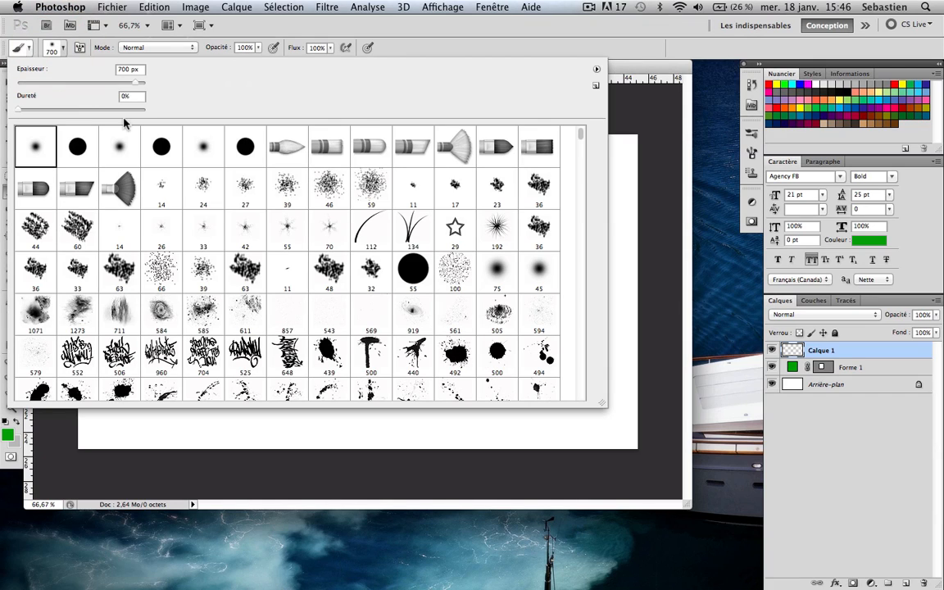
pyautogui.doubleClick(124, 69)
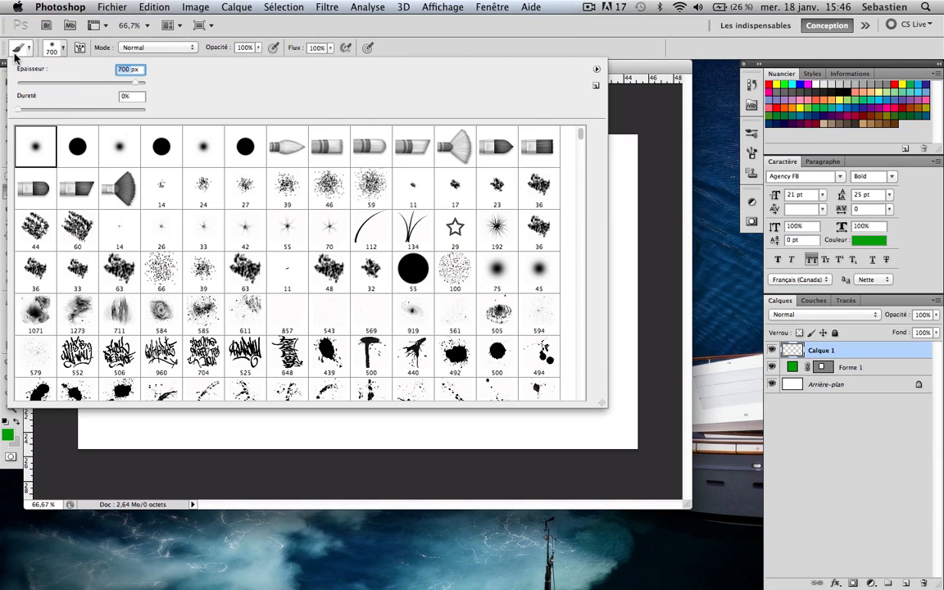
pyautogui.write('5')
pyautogui.press('Return')
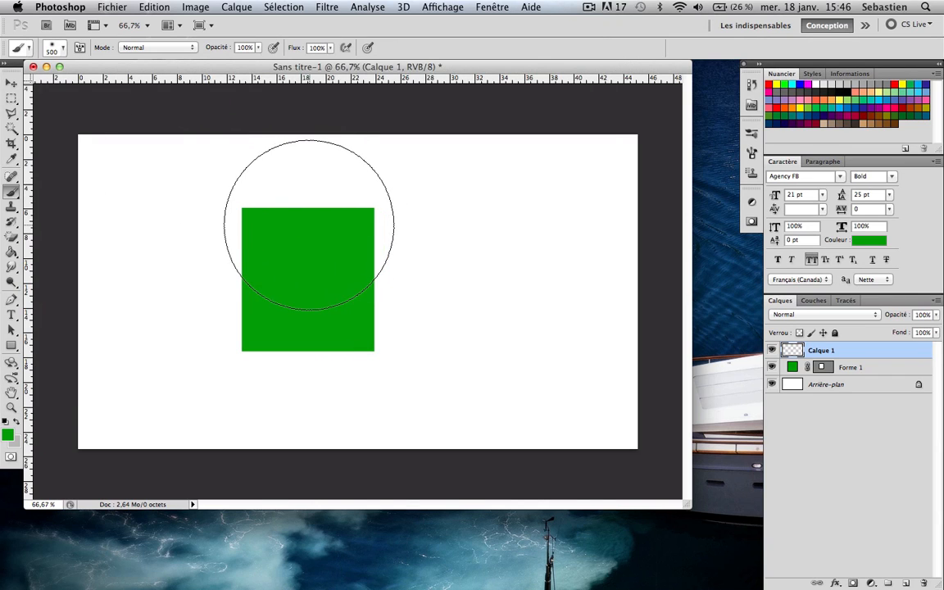
# - Place a vertical and a horizontal guide through the rectangle's centre, using its transform box as reference
pyautogui.click(851, 367)
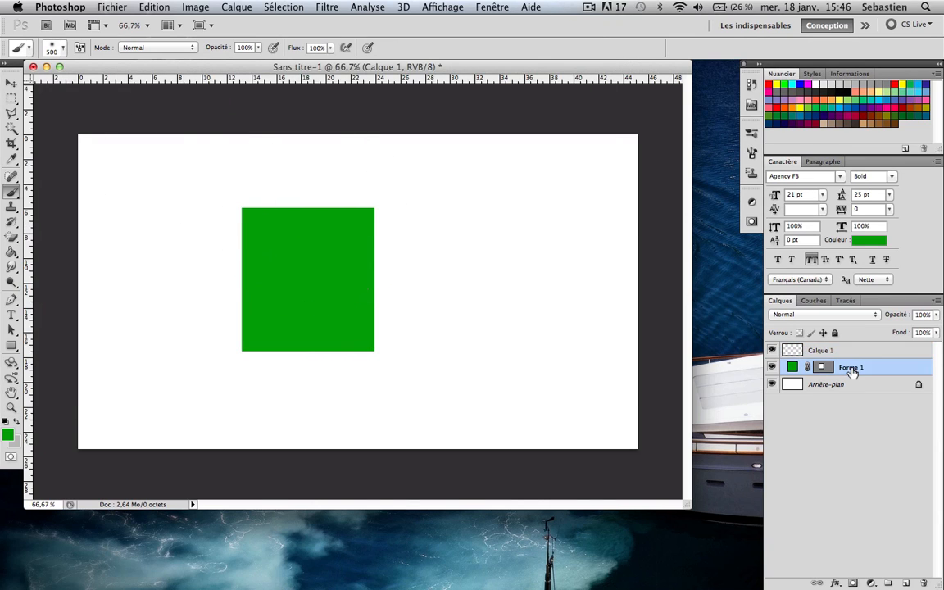
pyautogui.hotkey('ctrl', 't')
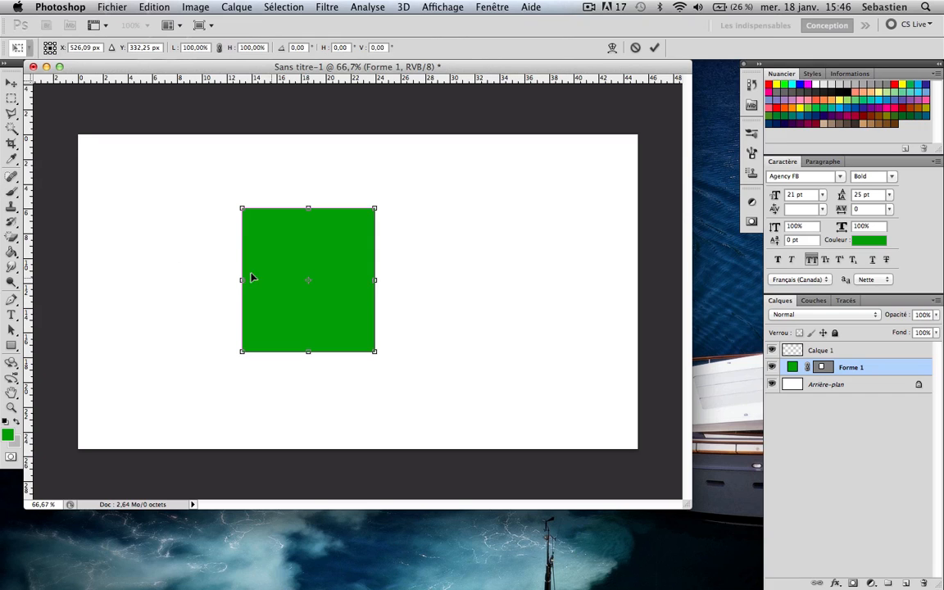
pyautogui.moveTo(27, 233); pyautogui.dragTo(313, 300)
pyautogui.moveTo(277, 85); pyautogui.dragTo(278, 284)
pyautogui.press('Return')
pyautogui.press('super+h')
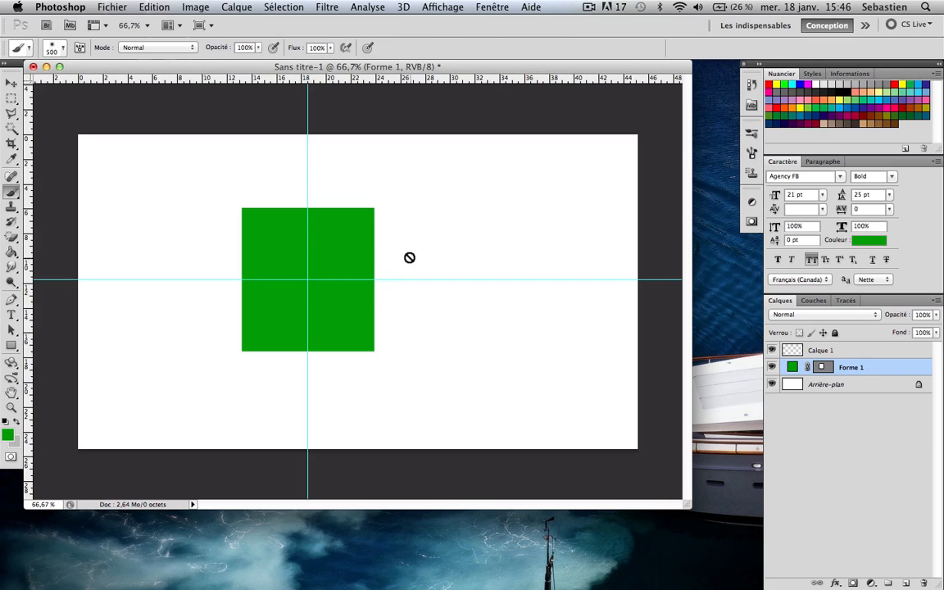
# - Paint a soft glow in a brighter green on the empty layer Calque 1, on the vertical guide near the rectangle's top edge
pyautogui.click(846, 350)
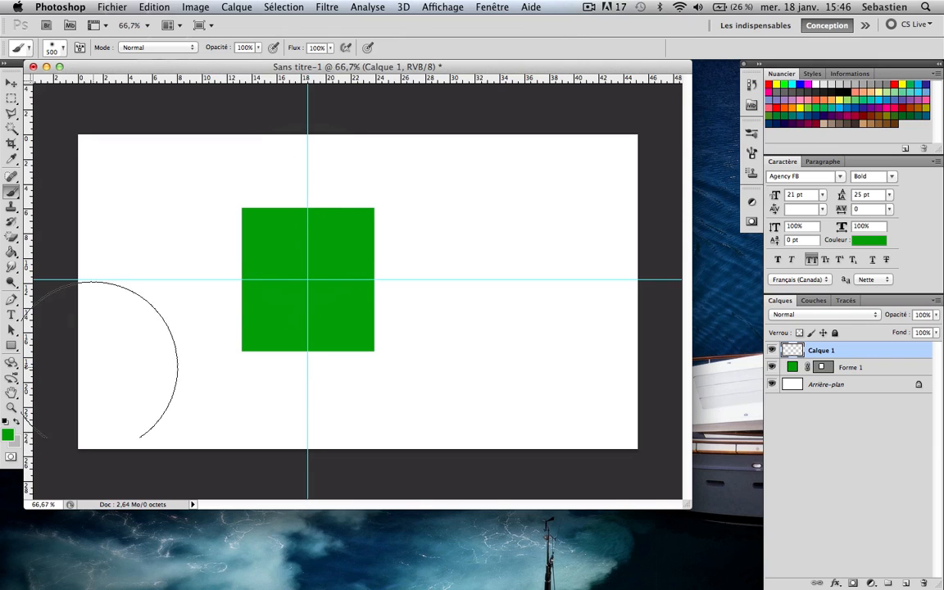
pyautogui.click(8, 434)
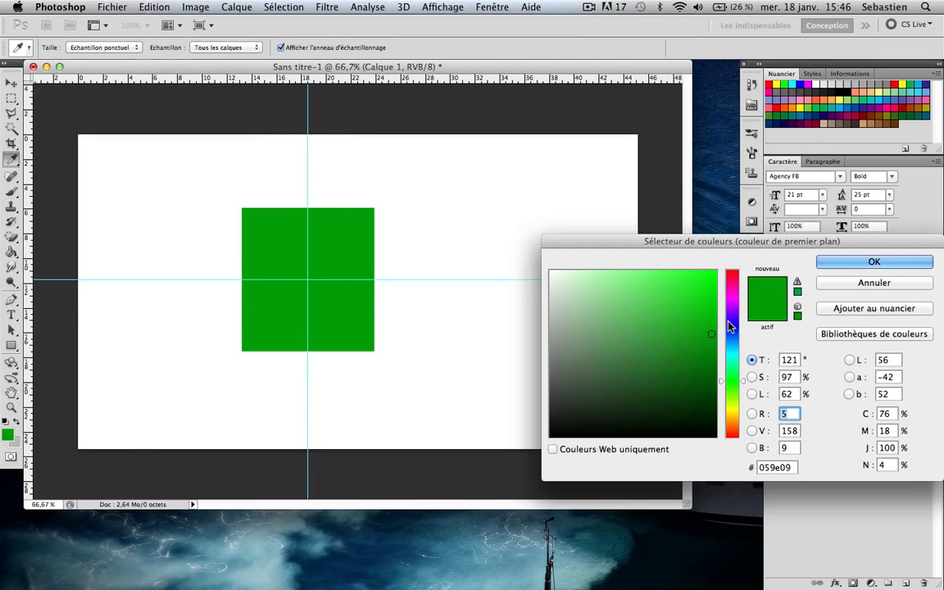
pyautogui.moveTo(711, 330); pyautogui.dragTo(713, 300)
pyautogui.press('Return')
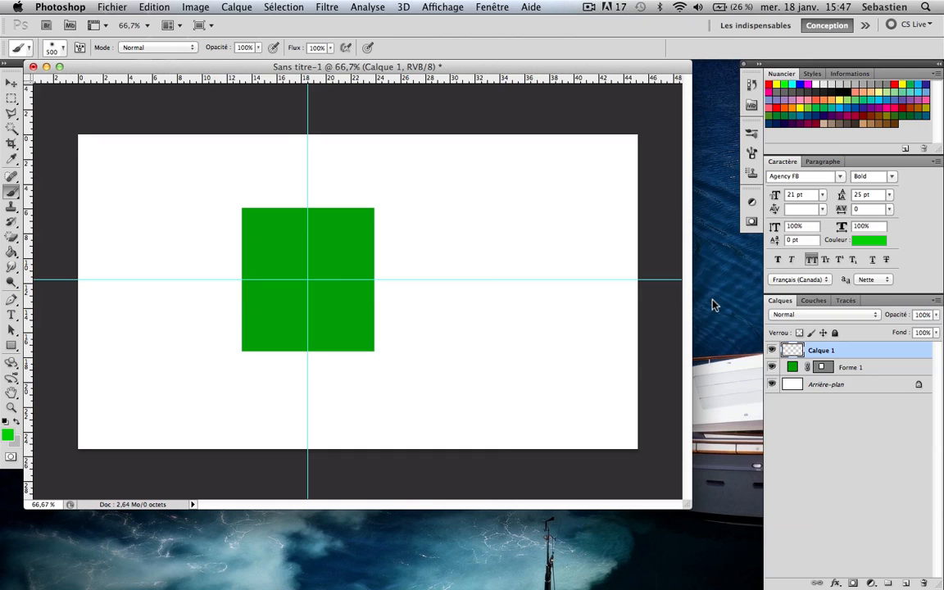
pyautogui.click(307, 223)
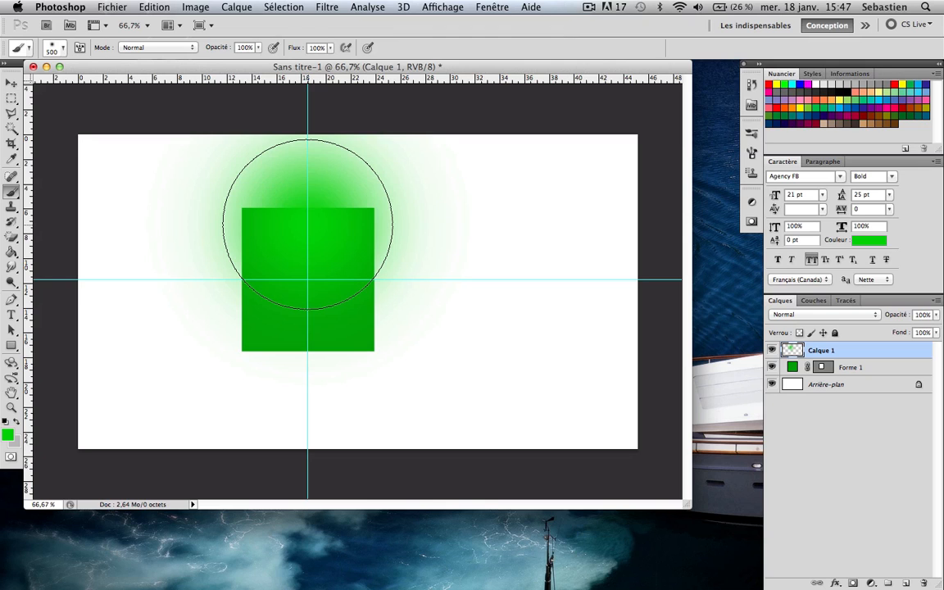
pyautogui.click(307, 224)
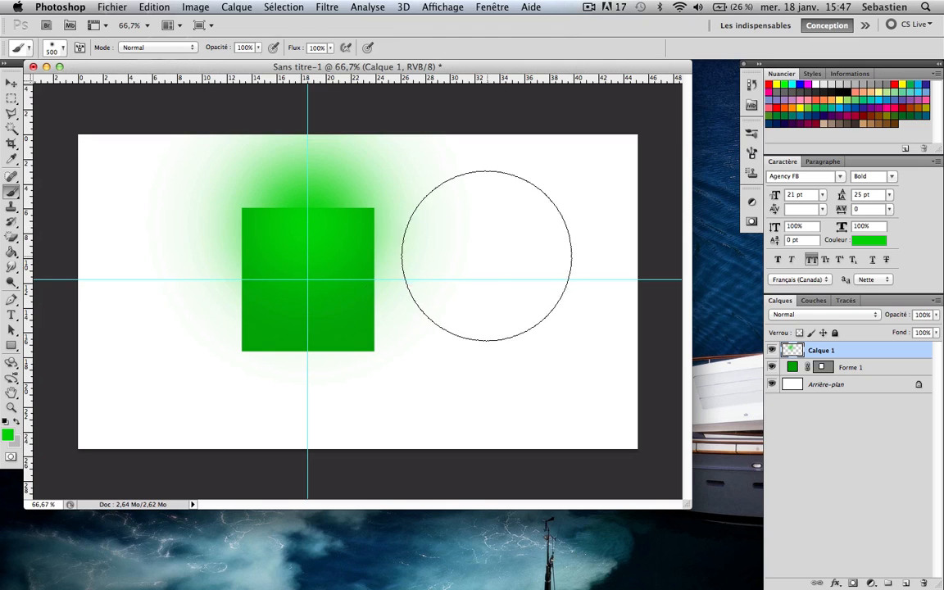
# - Trim the glow to the rectangle's outline by deleting everything outside it, and hide the guides
pyautogui.press('v')
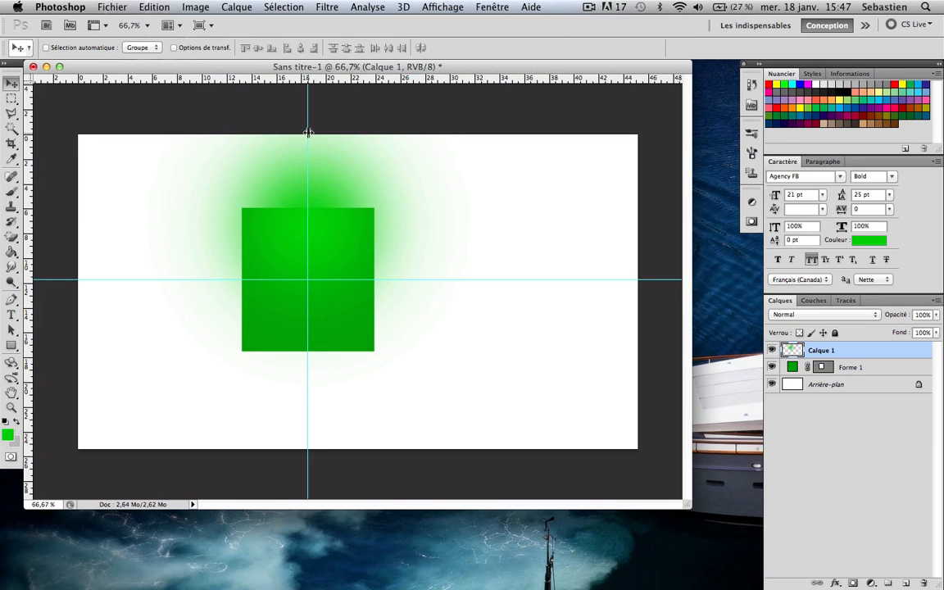
pyautogui.keyDown('super'); pyautogui.click(822, 370); pyautogui.keyUp('super')
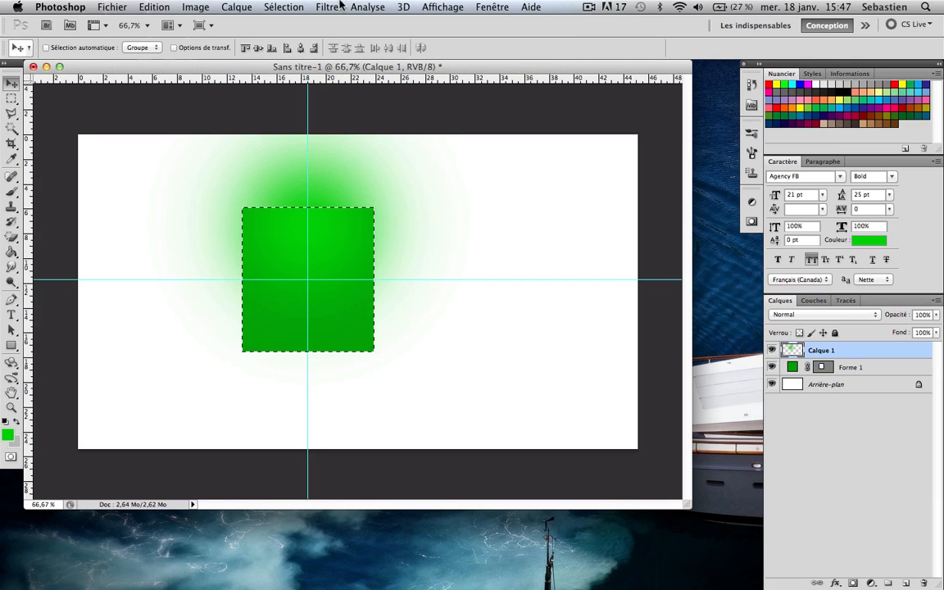
pyautogui.click(284, 6)
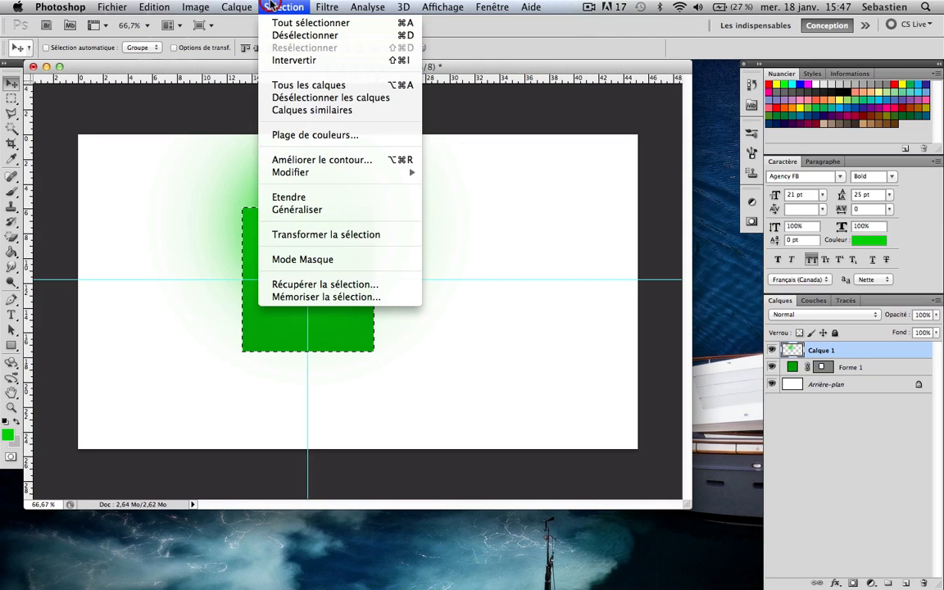
pyautogui.click(288, 61)
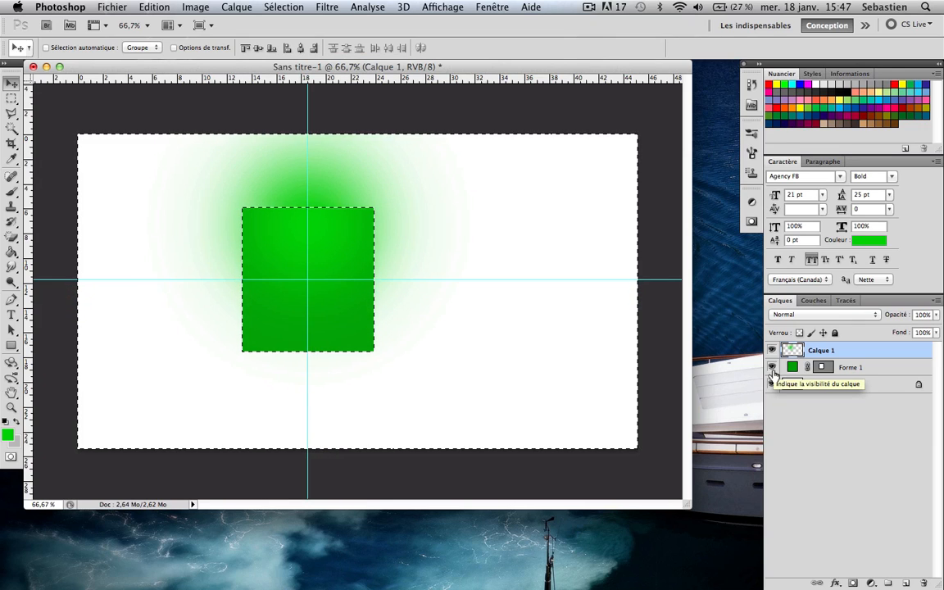
pyautogui.press('Delete')
pyautogui.press('super+d')
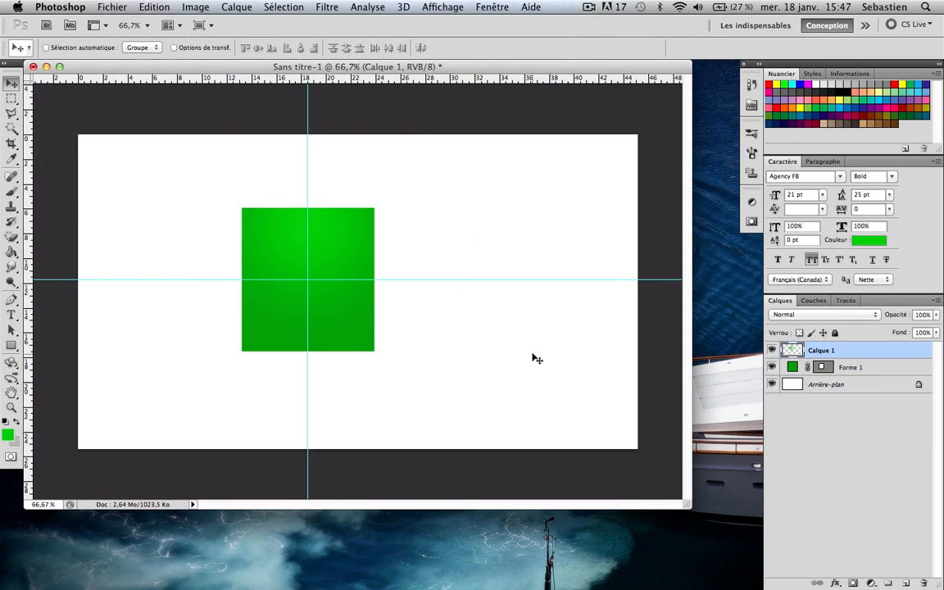
pyautogui.press('super+semicolon')
# - Toggle the glow layer's visibility to compare the rectangle with and without the glow
pyautogui.click(772, 350)
pyautogui.click(772, 350)
pyautogui.click(772, 350)
pyautogui.click(772, 350)
pyautogui.click(773, 350)
pyautogui.click(773, 350)
pyautogui.click(772, 350)
pyautogui.click(773, 350)
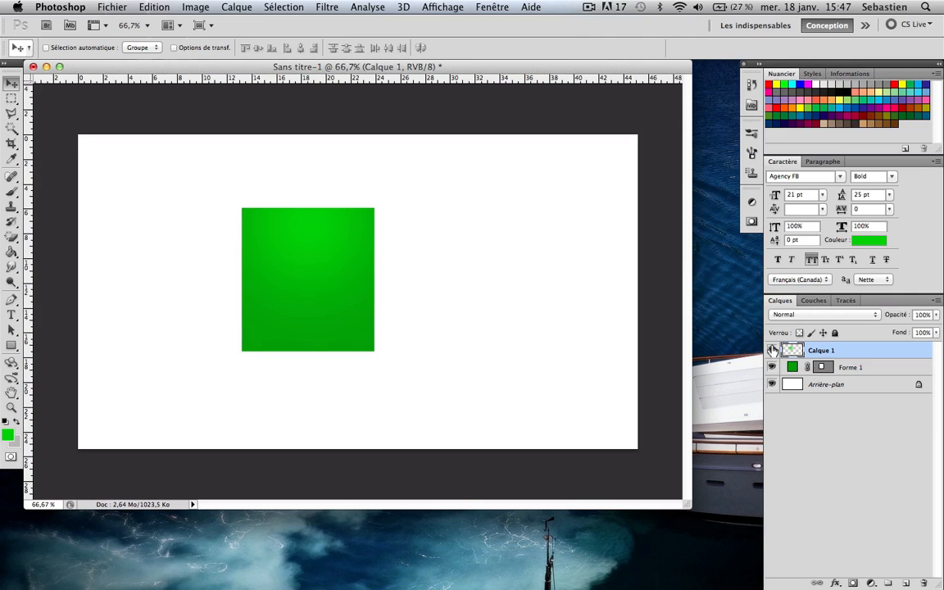
# - Add a black outer glow to the Forme 1 layer, using the Normal blend mode
pyautogui.click(887, 371)
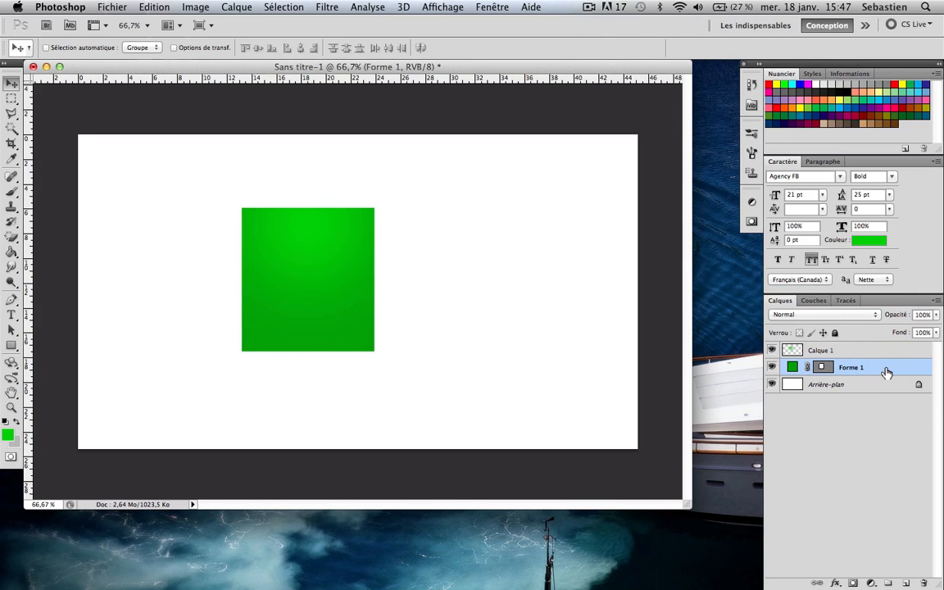
pyautogui.doubleClick(887, 370)
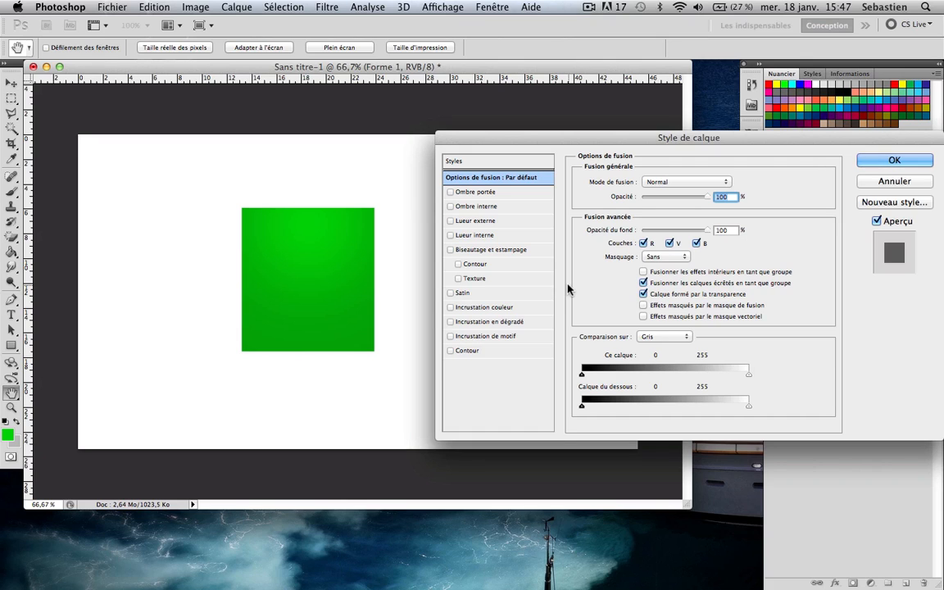
pyautogui.click(479, 221)
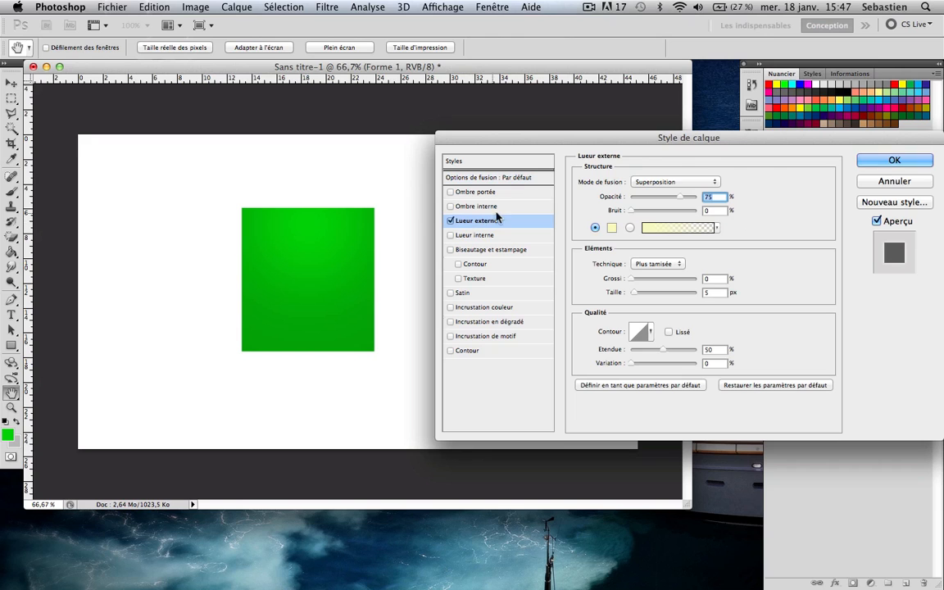
pyautogui.click(613, 228)
pyautogui.moveTo(582, 376); pyautogui.dragTo(381, 570)
pyautogui.press('Return')
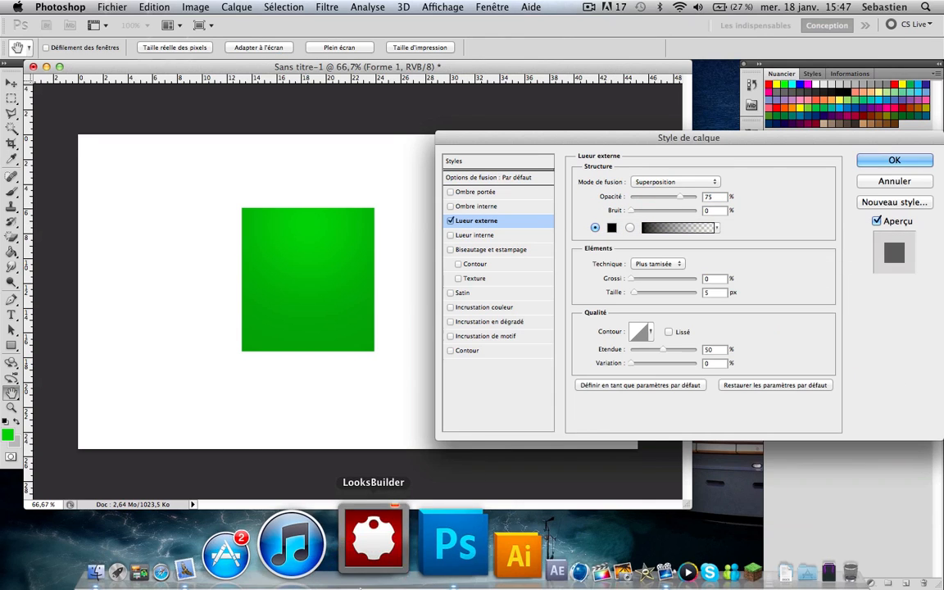
pyautogui.click(671, 182)
pyautogui.click(653, 102)
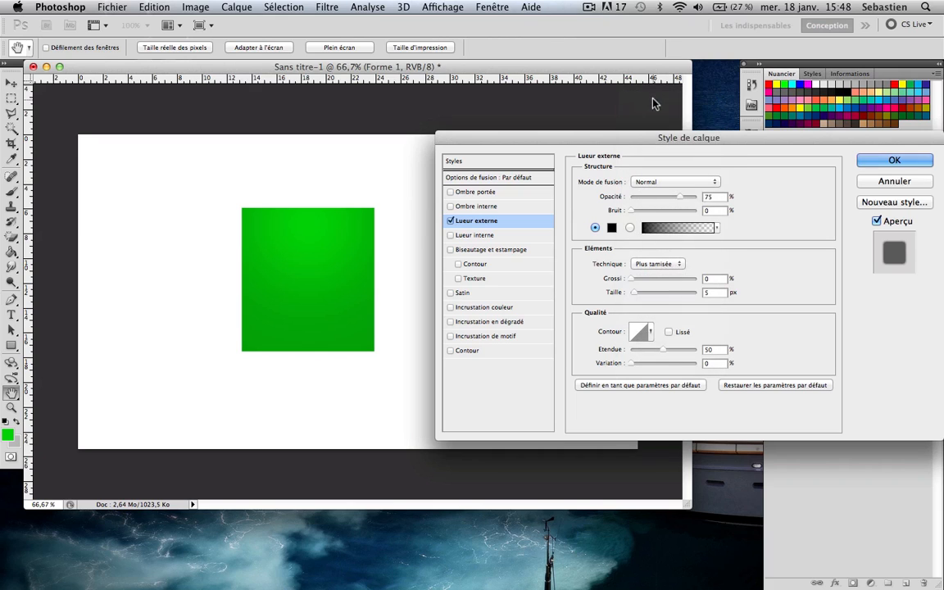
# - Try outer glow sizes of 27 px and 17 px on the rectangle
pyautogui.doubleClick(715, 292)
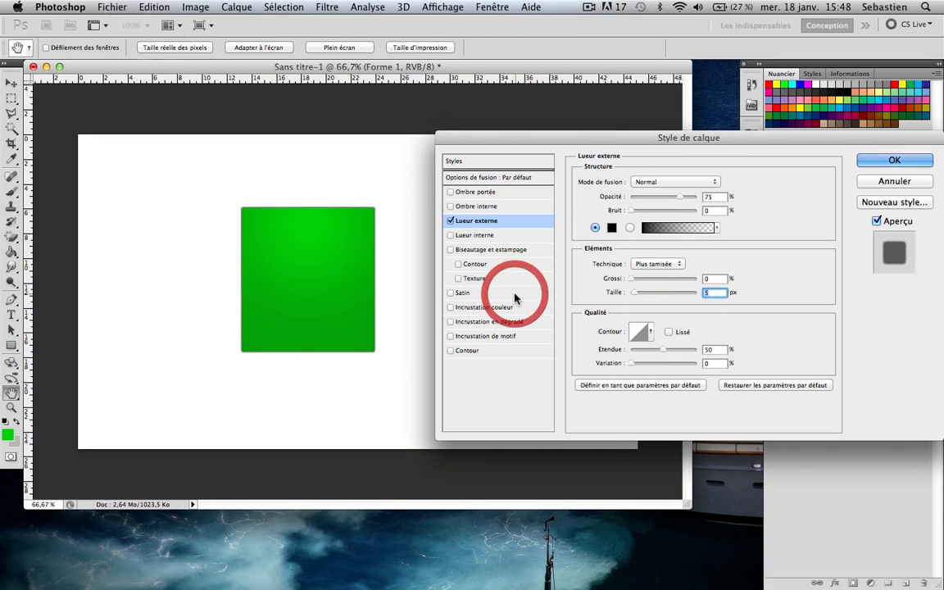
pyautogui.write('27')
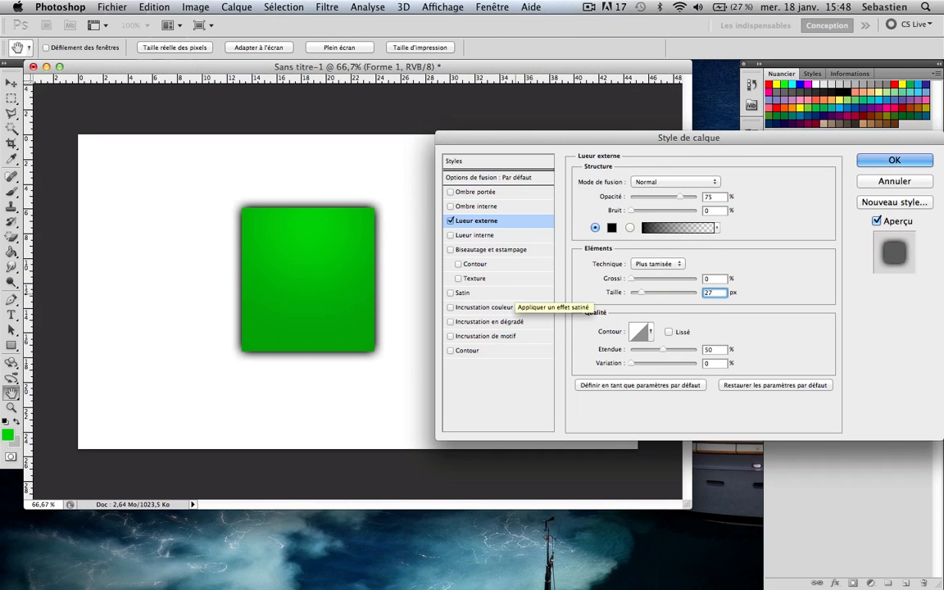
pyautogui.press('BackSpace')
pyautogui.press('BackSpace')
pyautogui.write('17')
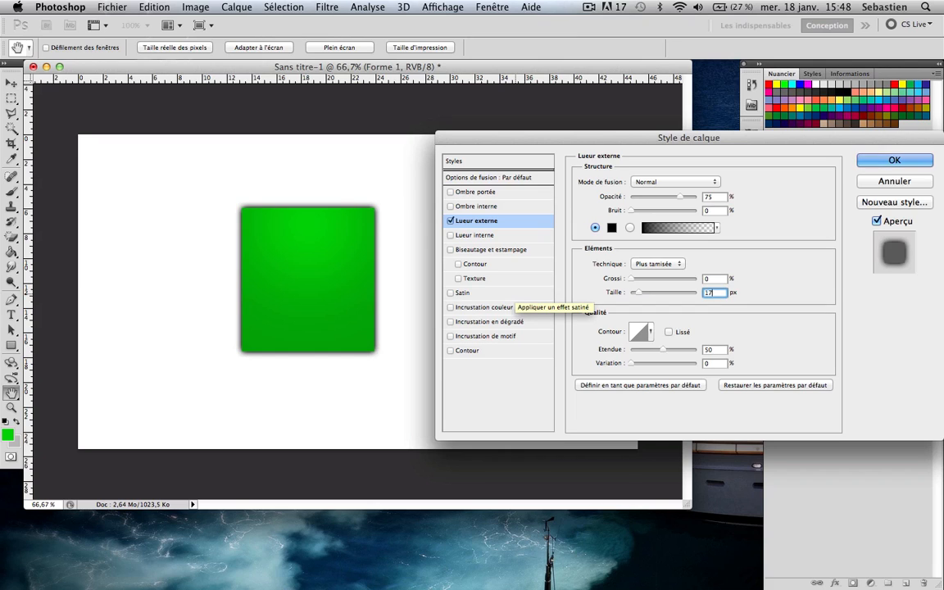
# - Set the outer glow's range (Etendue) to 60 %, opacity to 60 % and size to 27 px, and apply the layer style
pyautogui.doubleClick(719, 350)
pyautogui.click(328, 341)
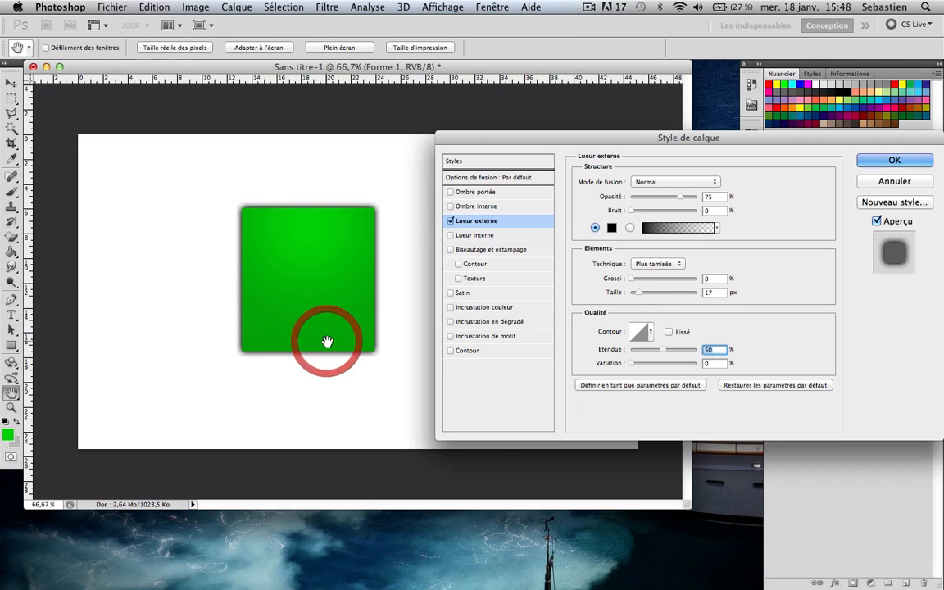
pyautogui.write('60')
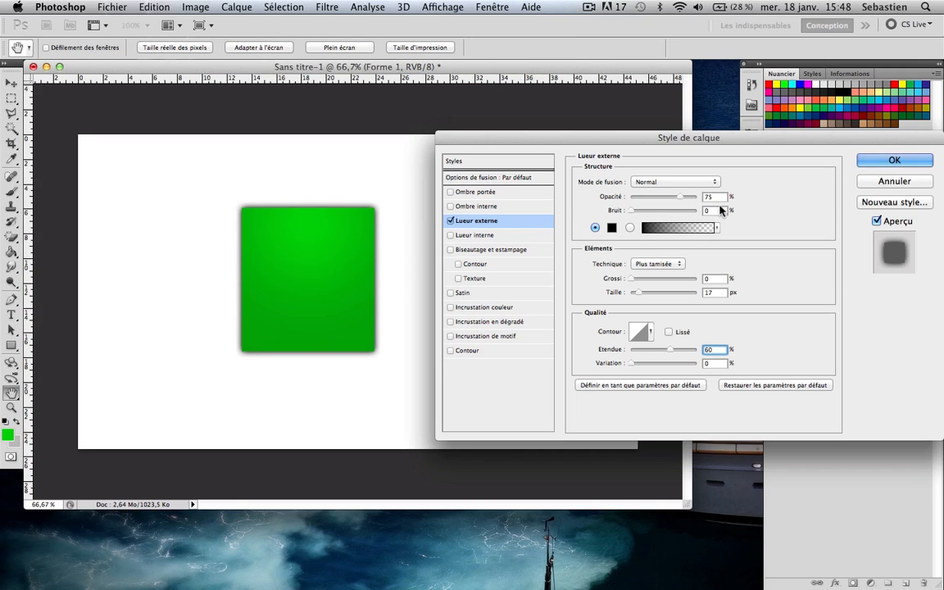
pyautogui.moveTo(726, 196); pyautogui.dragTo(539, 188)
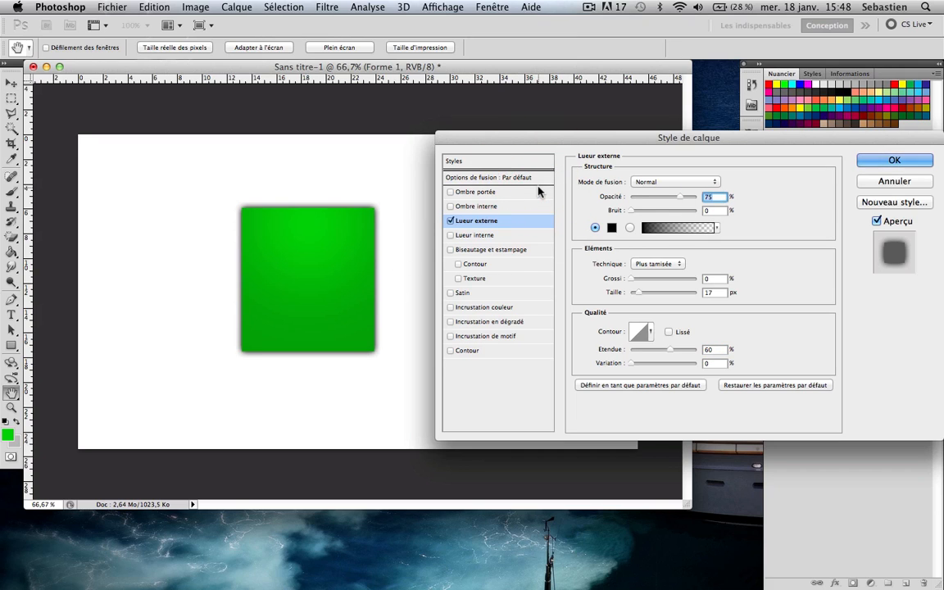
pyautogui.write('60')
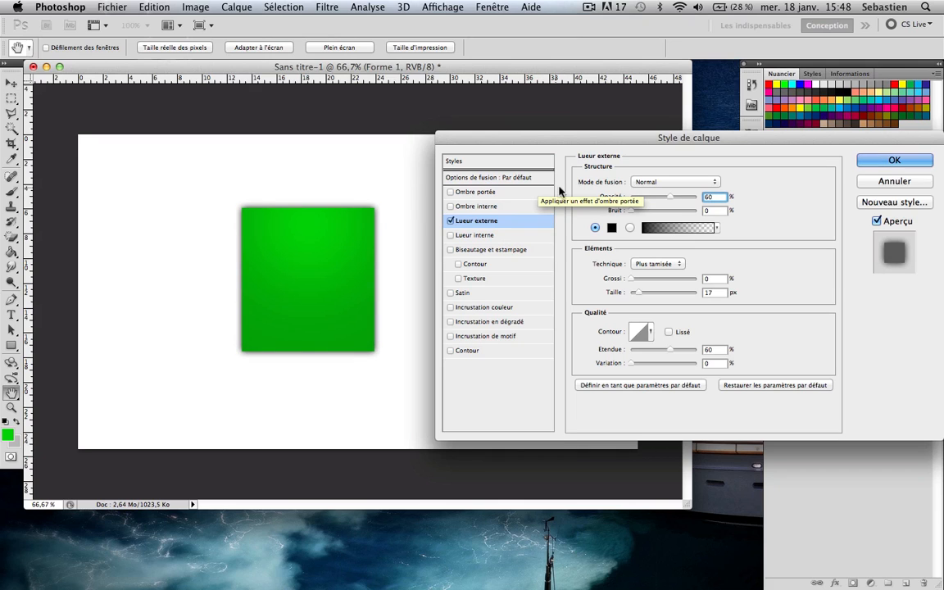
pyautogui.click(709, 288)
pyautogui.moveTo(709, 292); pyautogui.dragTo(638, 293)
pyautogui.write('2')
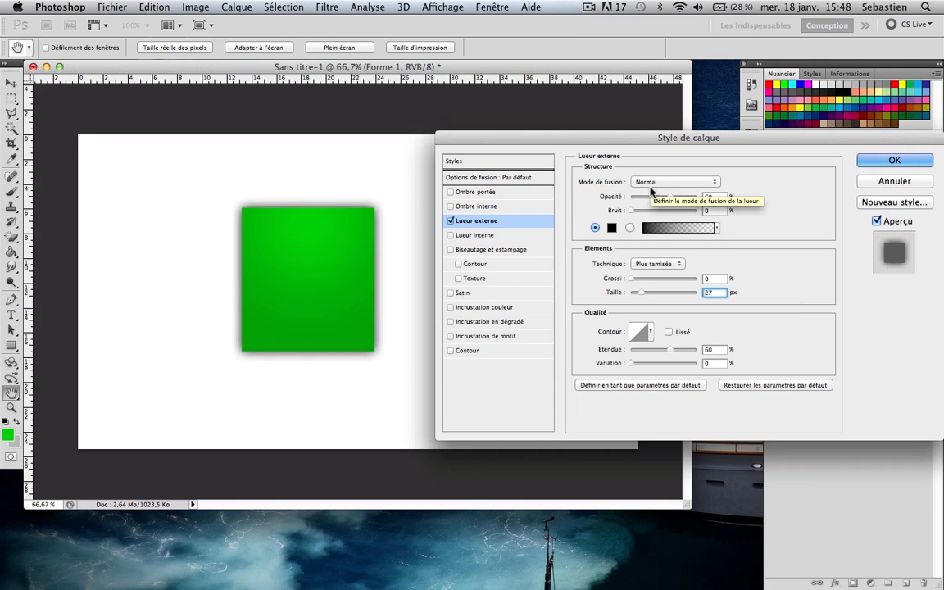
pyautogui.press('Return')
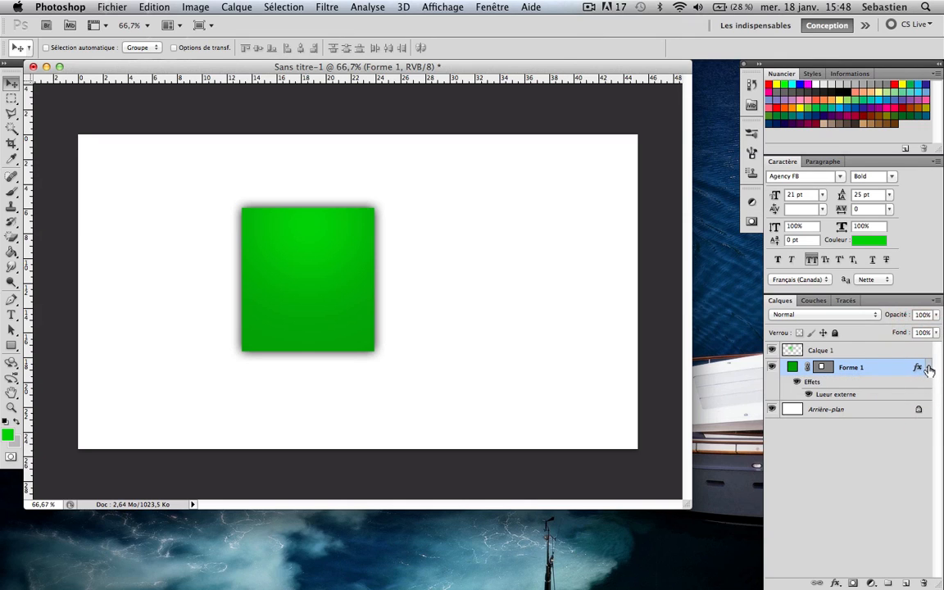
# - Add a 1 px white stroke (Contour) to the Forme 1 layer, positioned inside the rectangle's edge
pyautogui.doubleClick(866, 367)
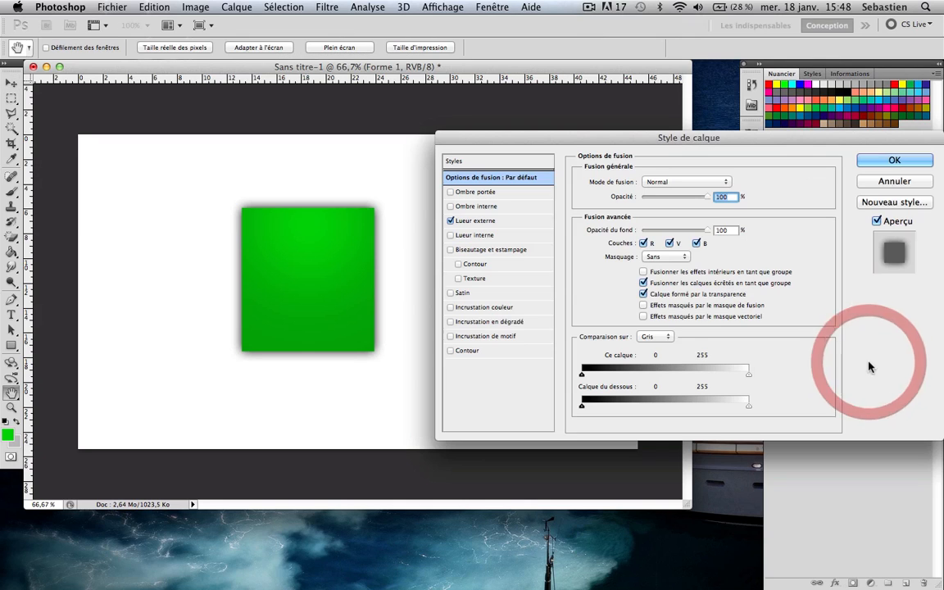
pyautogui.click(452, 351)
pyautogui.press('Down')
pyautogui.press('Down')
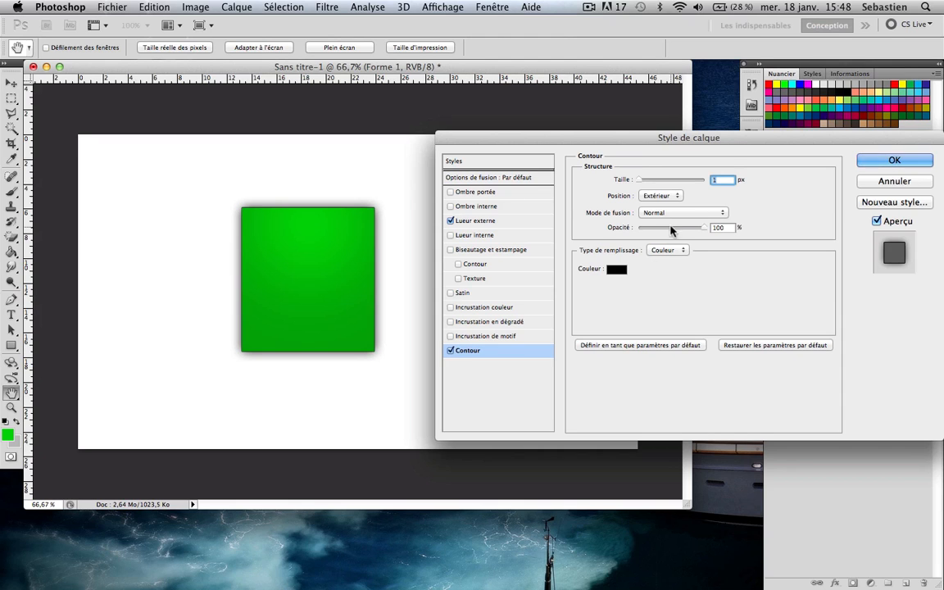
pyautogui.click(617, 267)
pyautogui.moveTo(598, 305); pyautogui.dragTo(298, 78)
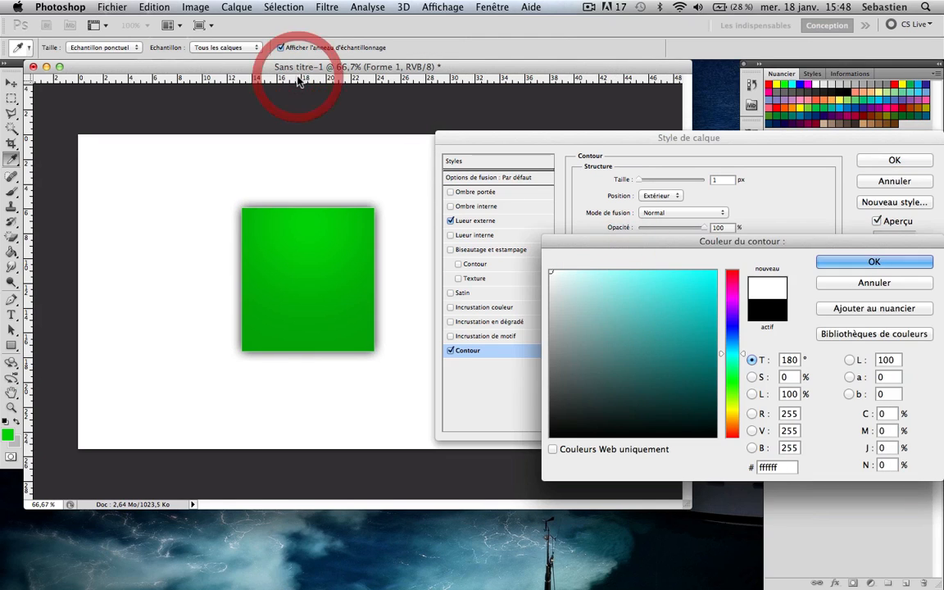
pyautogui.press('Return')
pyautogui.click(732, 226)
pyautogui.click(666, 196)
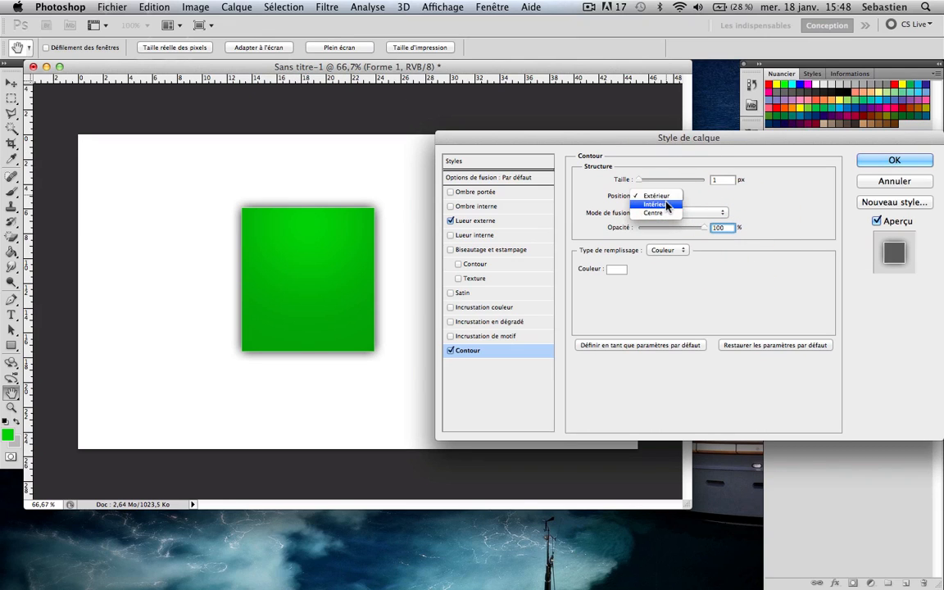
pyautogui.click(667, 204)
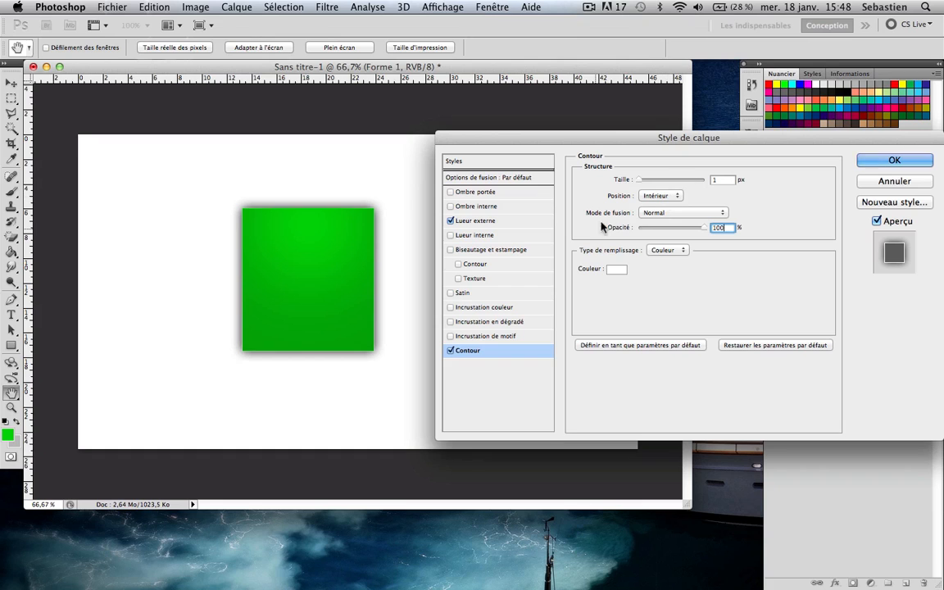
# - Try the Lumière tamisée blend mode on the rectangle's stroke
pyautogui.click(710, 214)
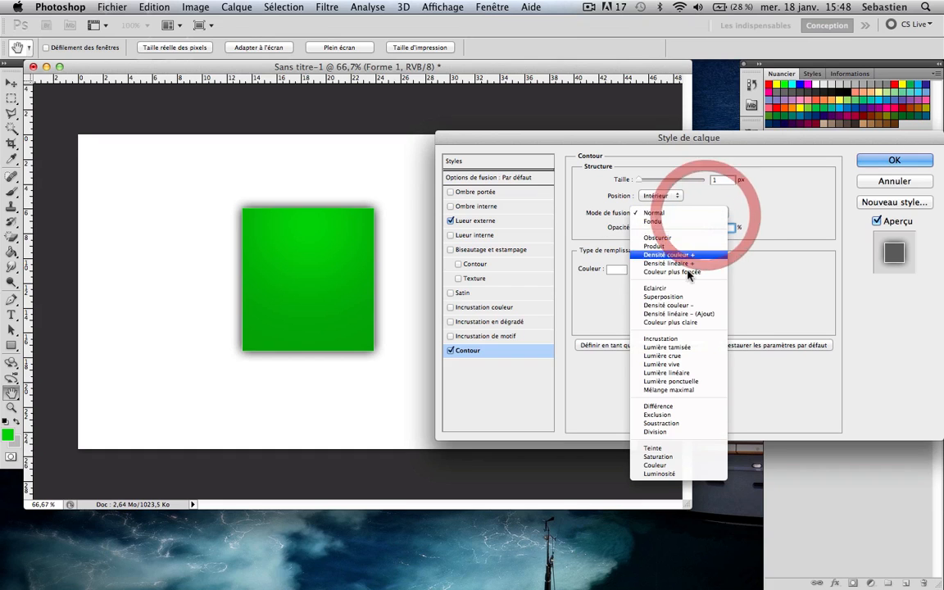
pyautogui.click(680, 349)
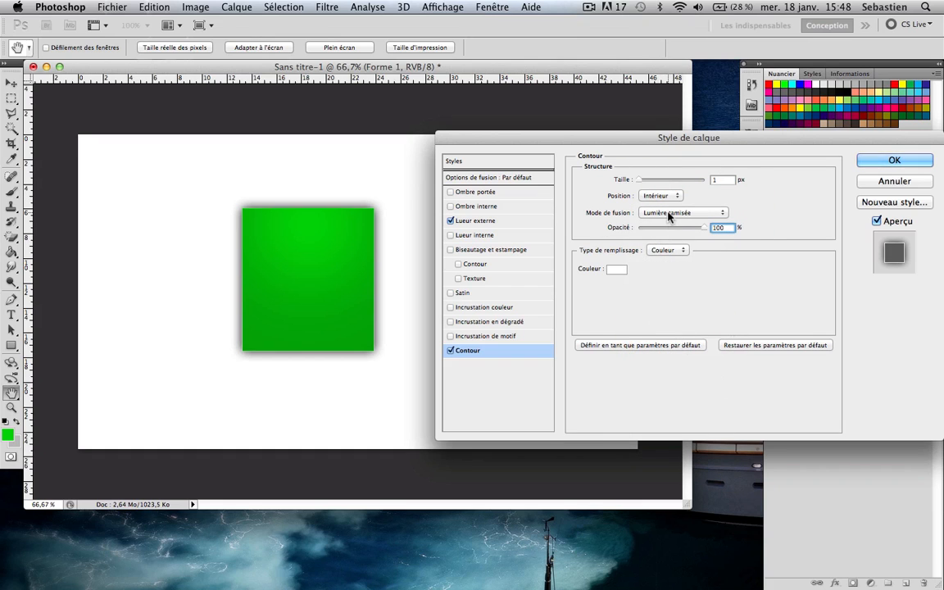
pyautogui.click(669, 215)
pyautogui.click(660, 75)
# - Set the stroke's opacity to 30 %, leave the pattern overlay off and apply the layer style
pyautogui.write('30')
pyautogui.click(473, 338)
pyautogui.click(451, 337)
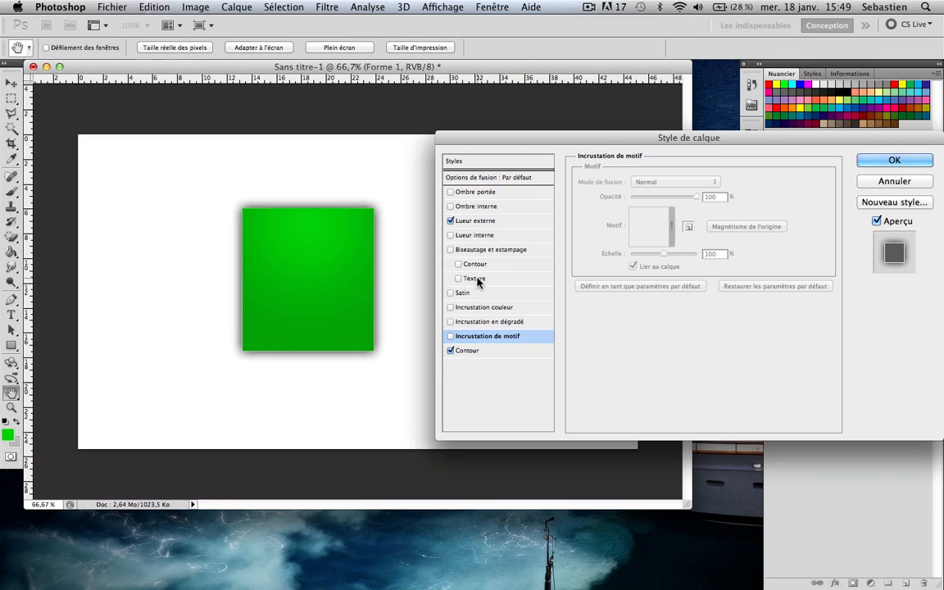
pyautogui.press('Return')
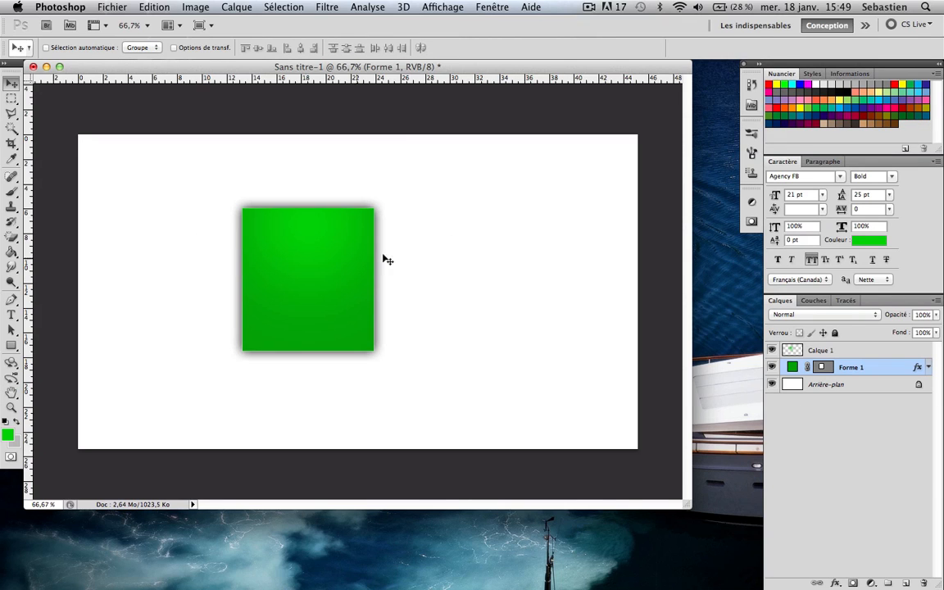
# - On a new layer above Calque 1, draw a closed pen path around the rectangle's upper-left part, with a curve sweeping diagonally across it
pyautogui.click(867, 350)
pyautogui.press('super+shift+n')
pyautogui.press('Return')
pyautogui.press('p')
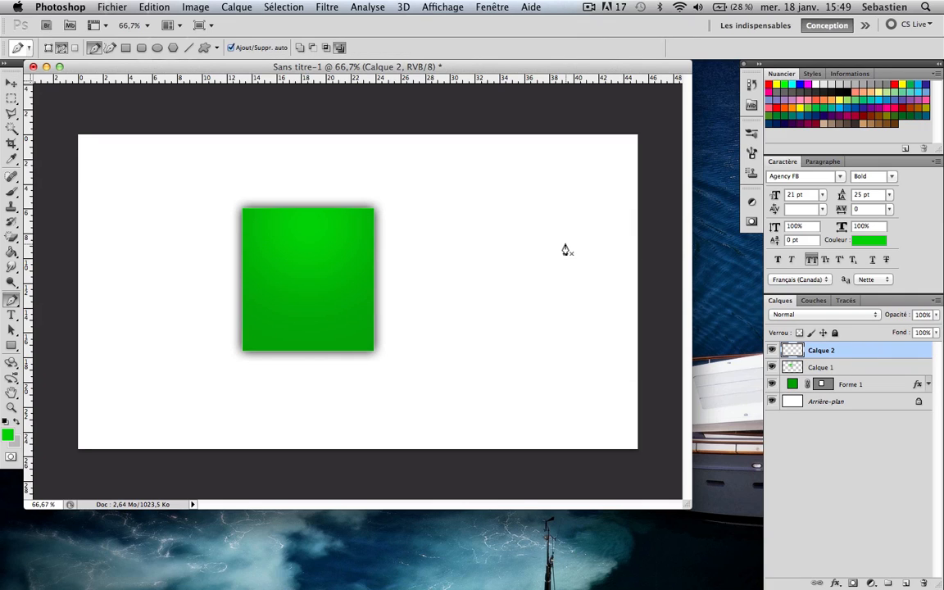
pyautogui.click(384, 198)
pyautogui.click(203, 323)
pyautogui.moveTo(202, 323); pyautogui.dragTo(62, 345)
pyautogui.click(149, 236)
pyautogui.click(293, 163)
pyautogui.click(385, 202)
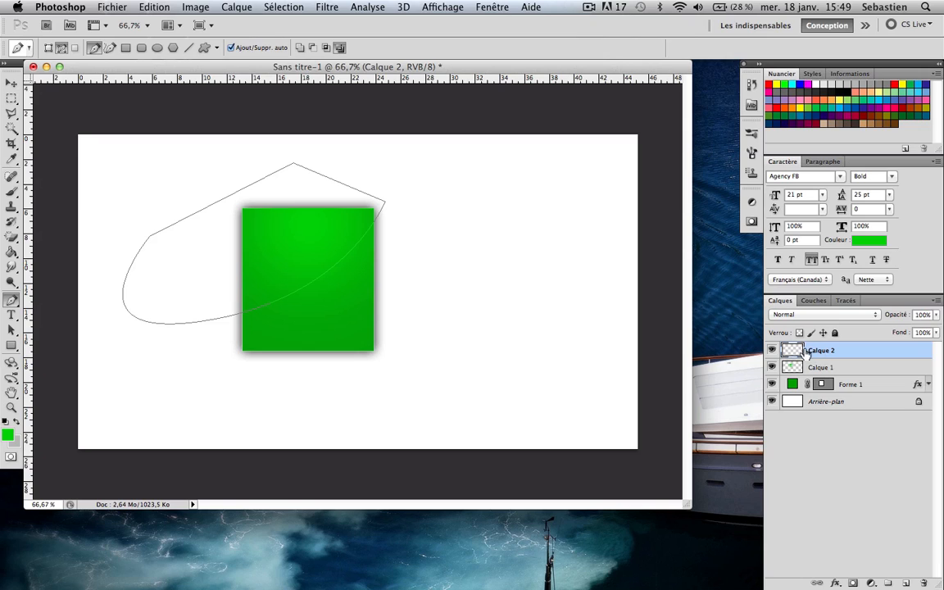
# - Fill the work path with white on Calque 2 and delete the path
pyautogui.click(840, 302)
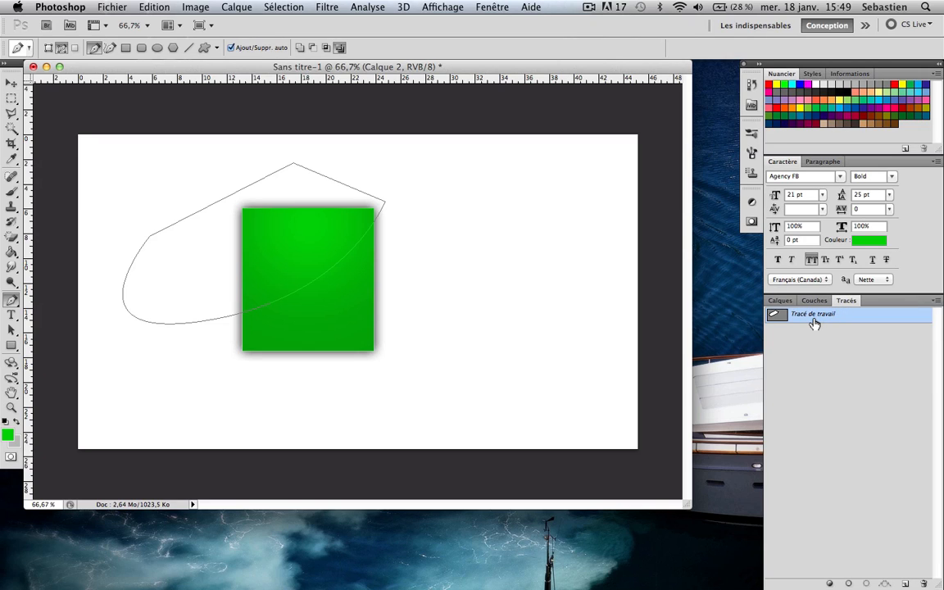
pyautogui.rightClick(814, 321)
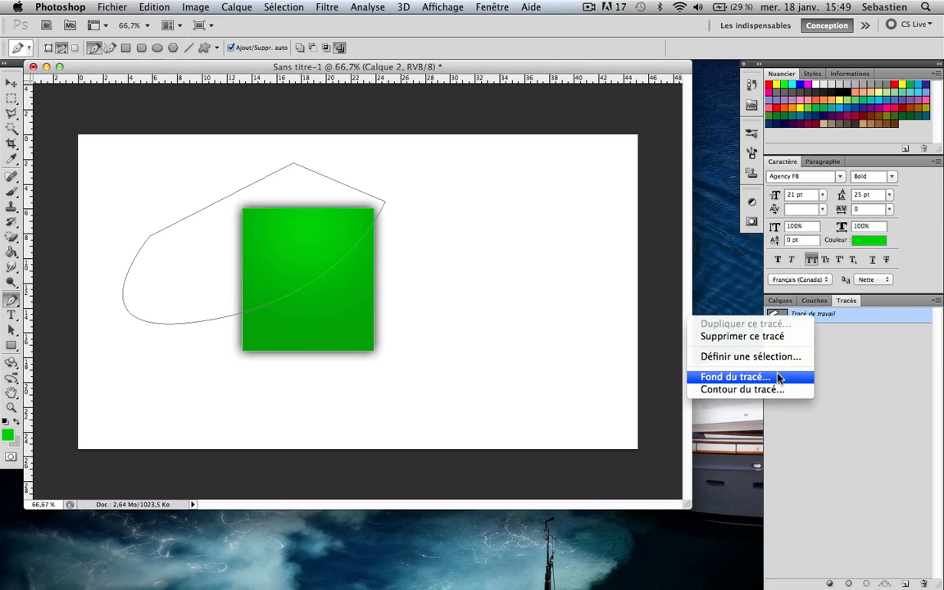
pyautogui.click(778, 378)
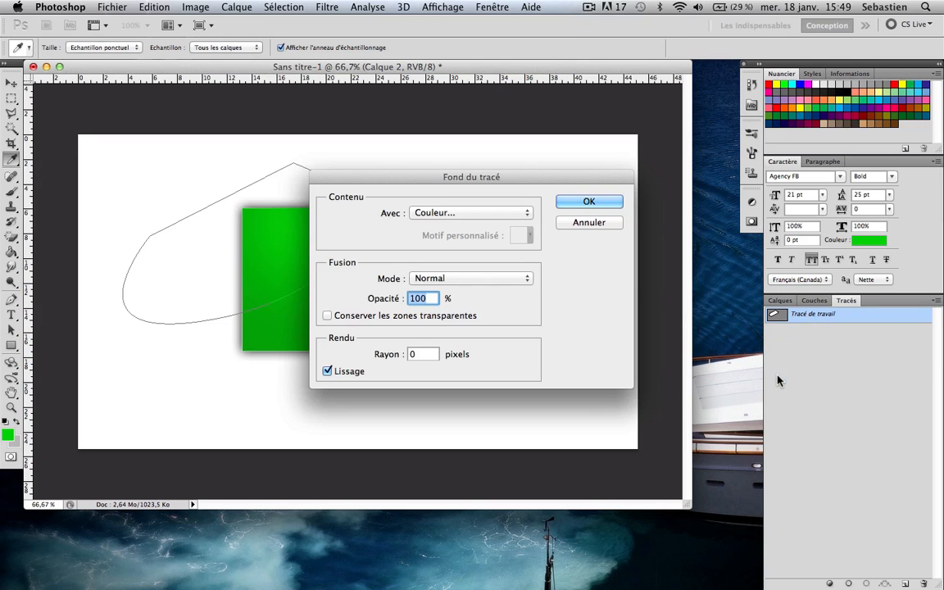
pyautogui.press('Return')
pyautogui.press('p')
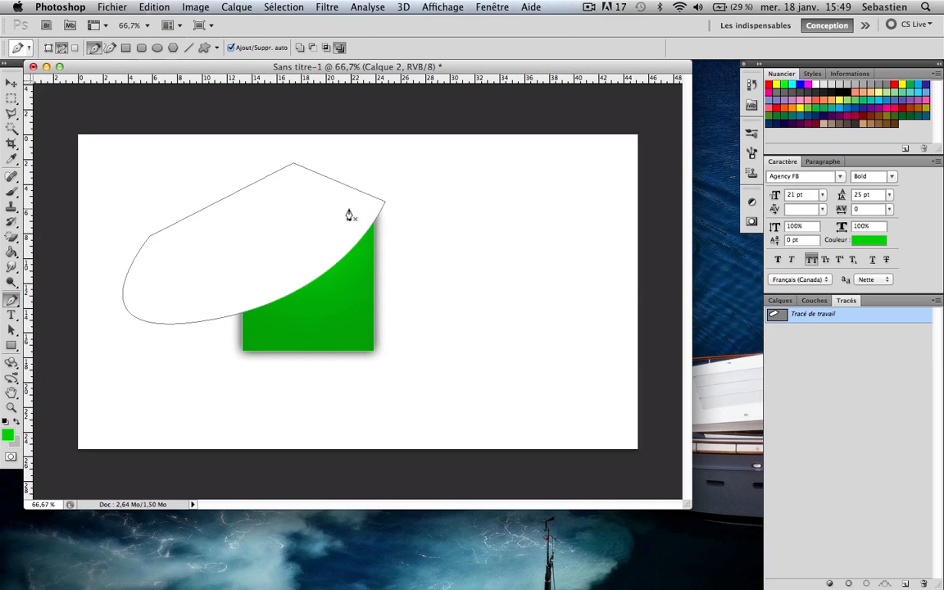
pyautogui.click(852, 354)
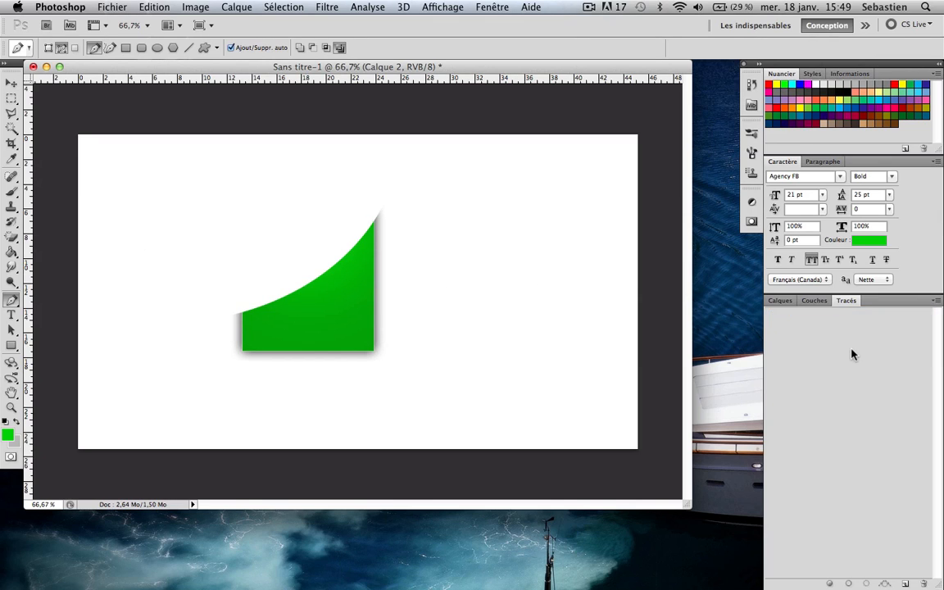
# - Trim the white shape on Calque 2 to the rectangle's outline by deleting everything outside it, and clear the selection
pyautogui.click(781, 301)
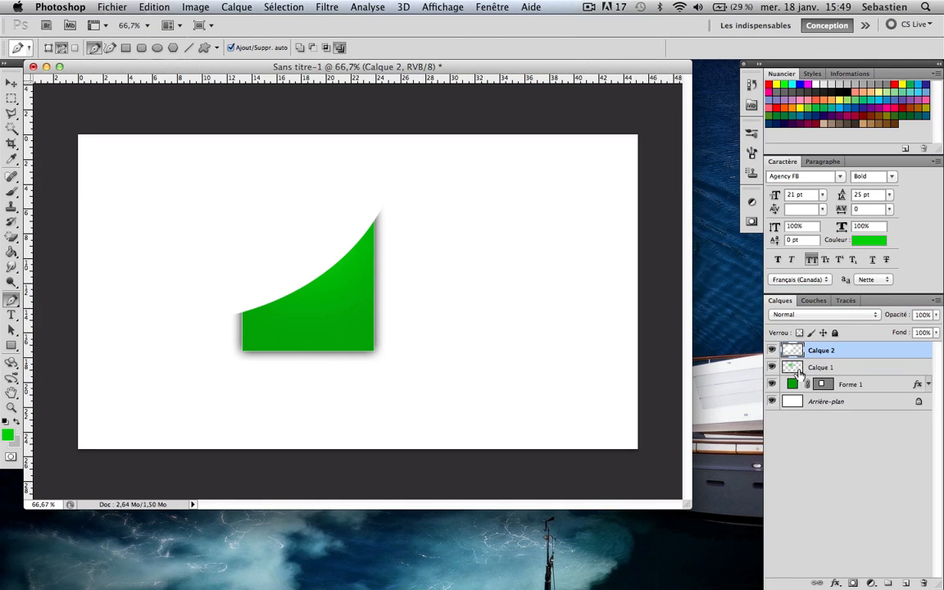
pyautogui.keyDown('super'); pyautogui.click(822, 390); pyautogui.keyUp('super')
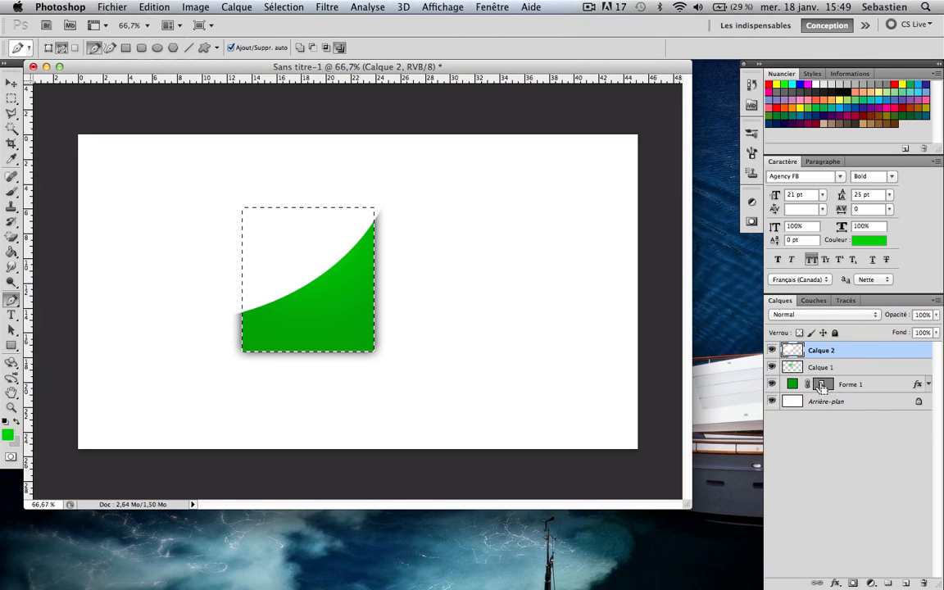
pyautogui.press('super+i')
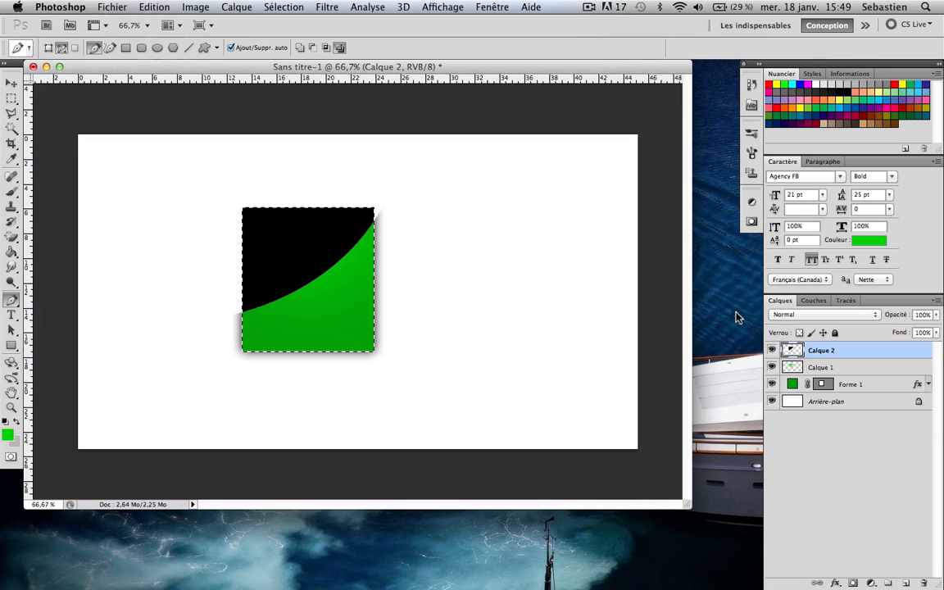
pyautogui.press('super+z')
pyautogui.press('super+shift+i')
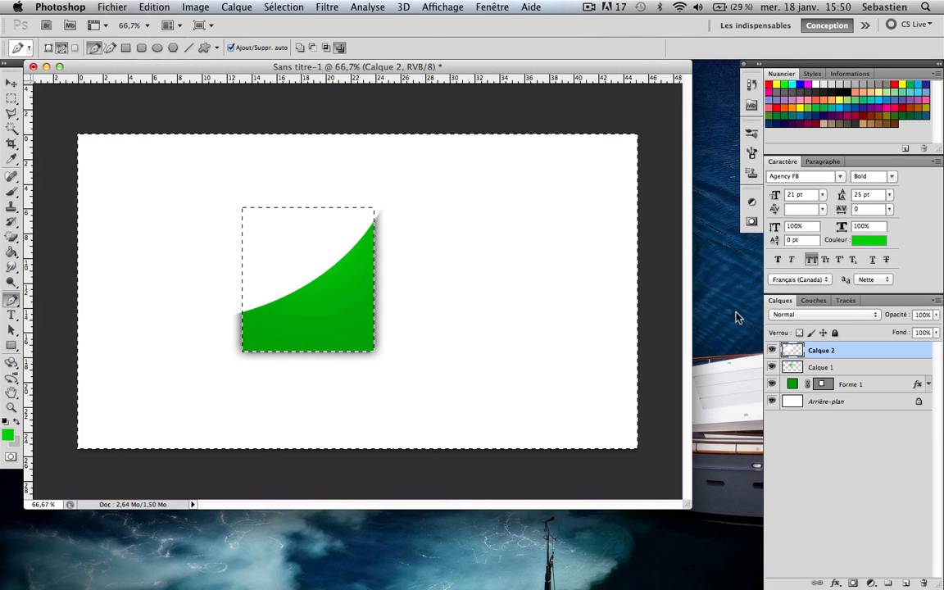
pyautogui.press('super+d')
pyautogui.press('v')
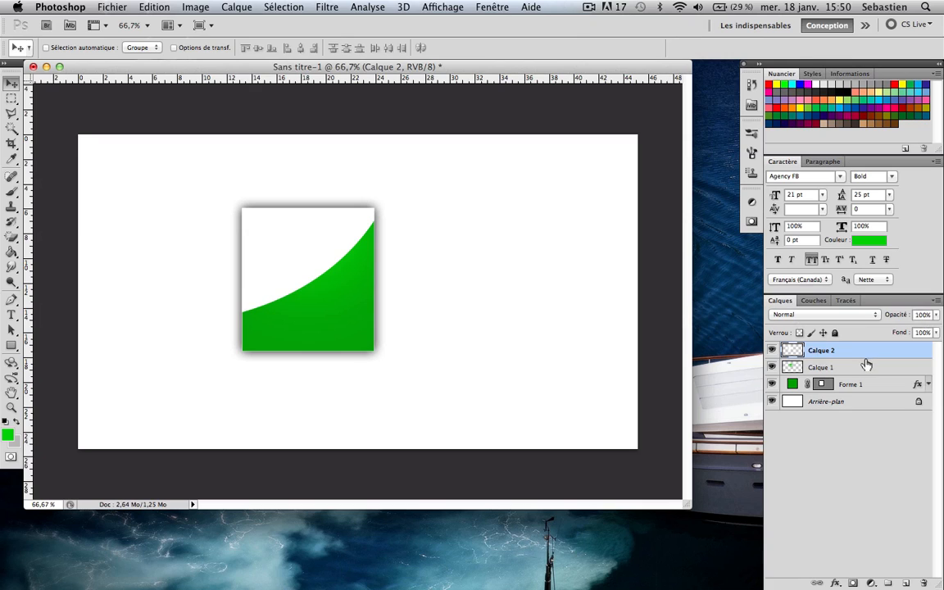
# - Lower the opacity of the white highlight on Calque 2 to 7 %
pyautogui.doubleClick(922, 314)
pyautogui.write('0')
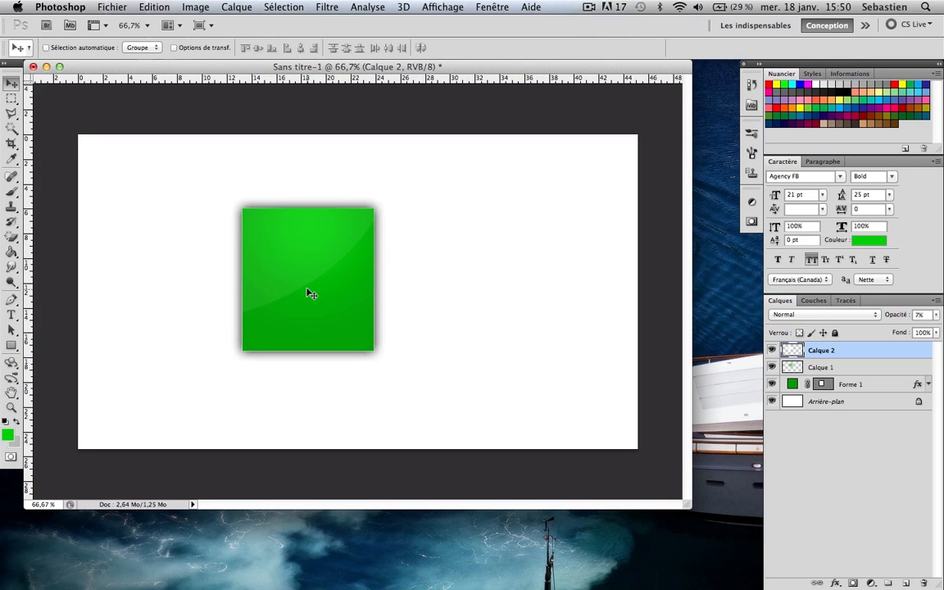
# - Add the text "Tuto" in Arial Bold, 21 pt, in the green rectangle's upper-left area, with all caps turned off
pyautogui.press('t')
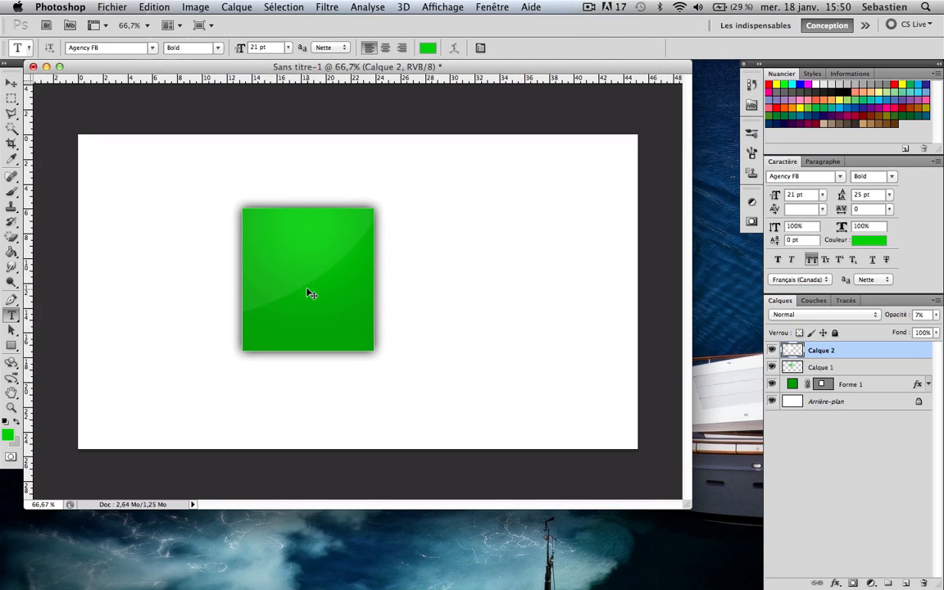
pyautogui.click(152, 49)
pyautogui.scroll(-10, 147, 29)
pyautogui.scroll(15, 144, 27)
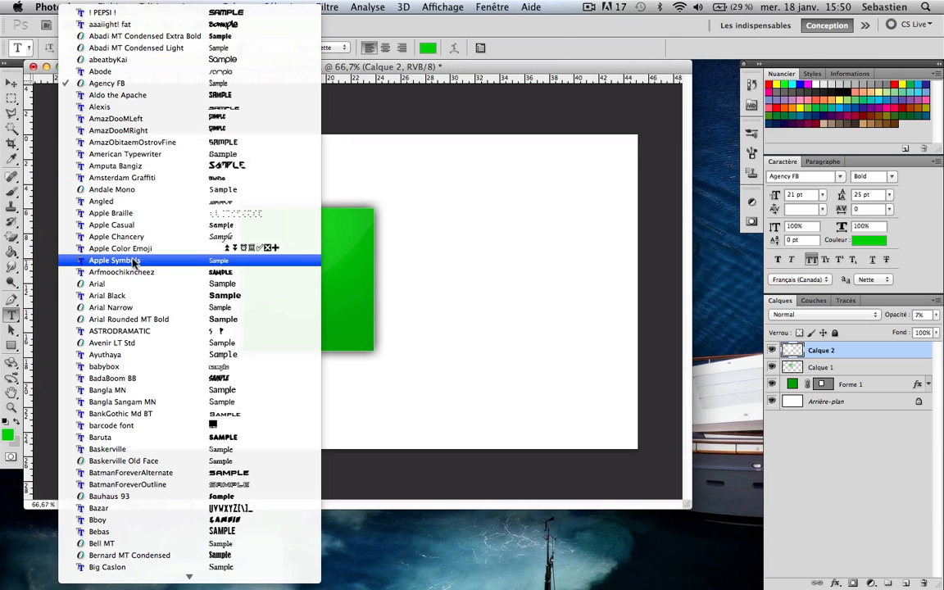
pyautogui.click(107, 284)
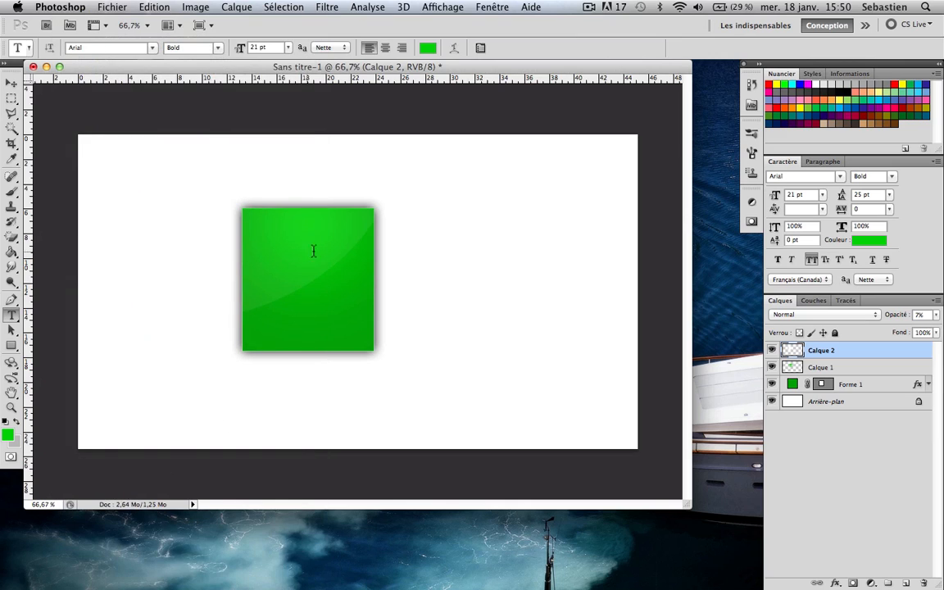
pyautogui.click(467, 247)
pyautogui.moveTo(521, 306); pyautogui.dragTo(314, 304)
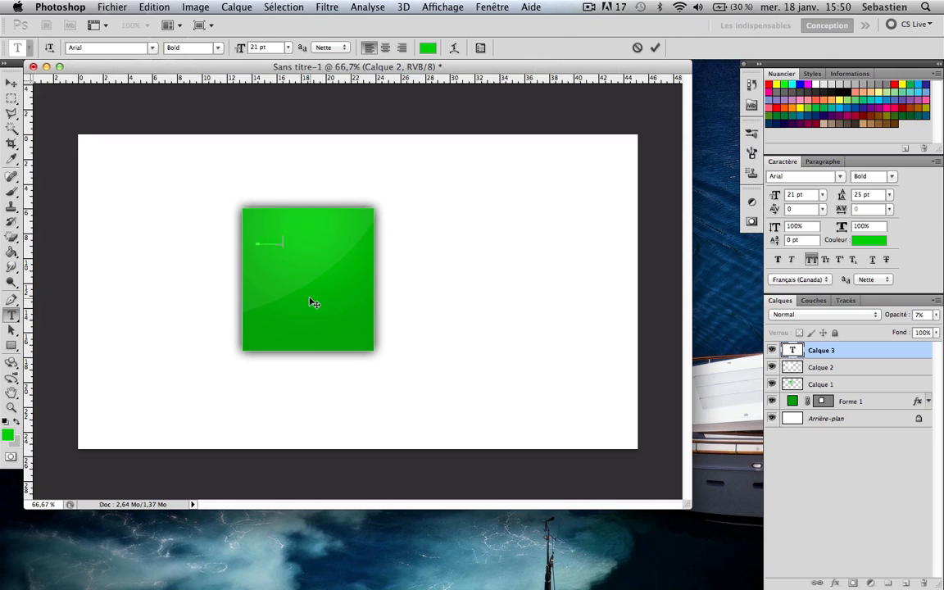
pyautogui.click(811, 259)
pyautogui.click(835, 361)
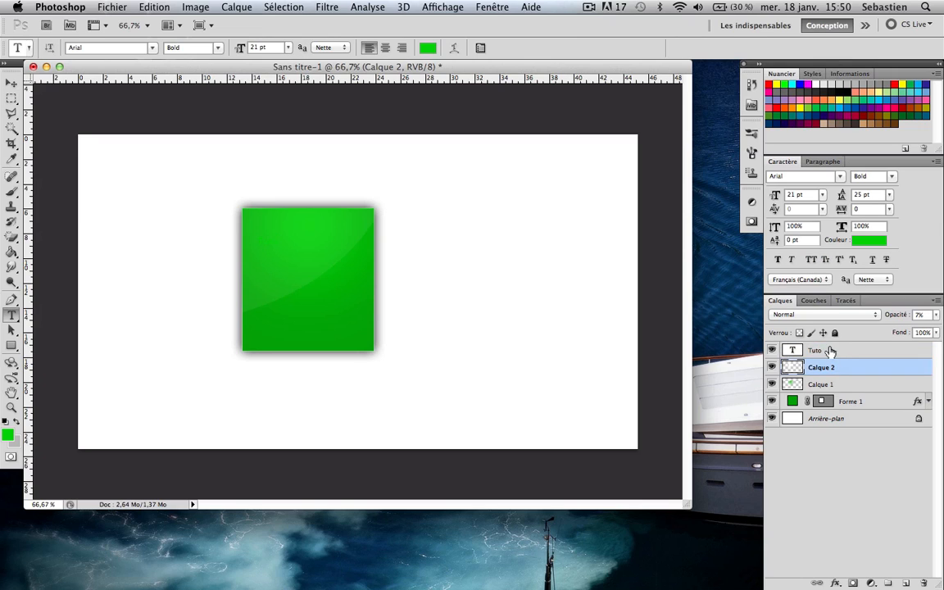
# - Add a gradient overlay to the Tuto text layer using the light grey-to-white preset Gradient 018
pyautogui.click(830, 353)
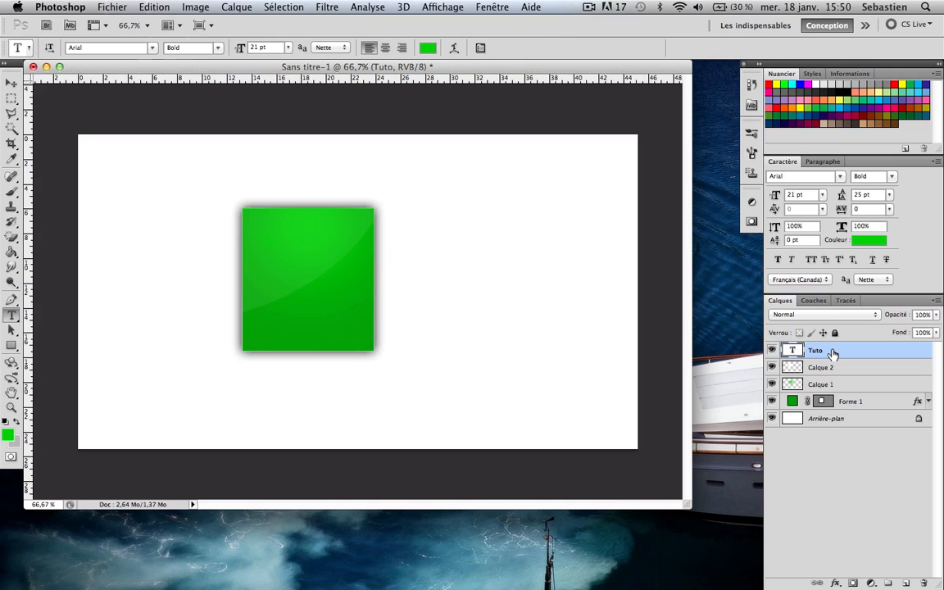
pyautogui.doubleClick(833, 354)
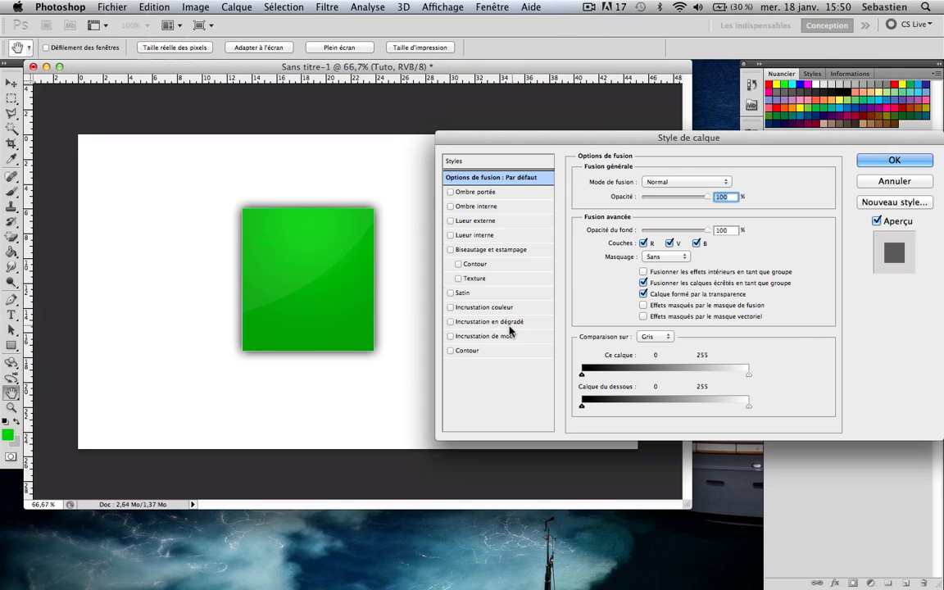
pyautogui.click(485, 322)
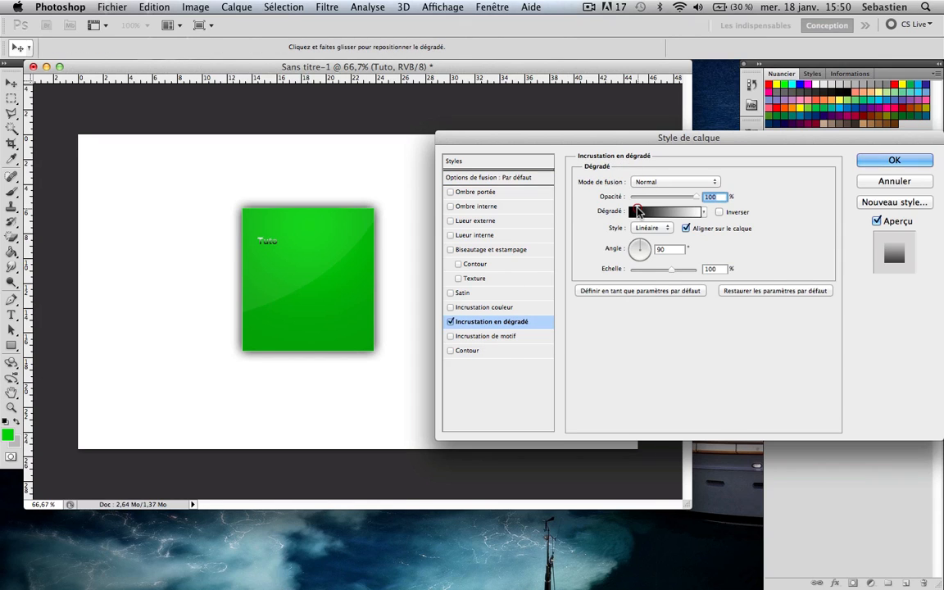
pyautogui.click(666, 212)
pyautogui.scroll(-8, 672, 331)
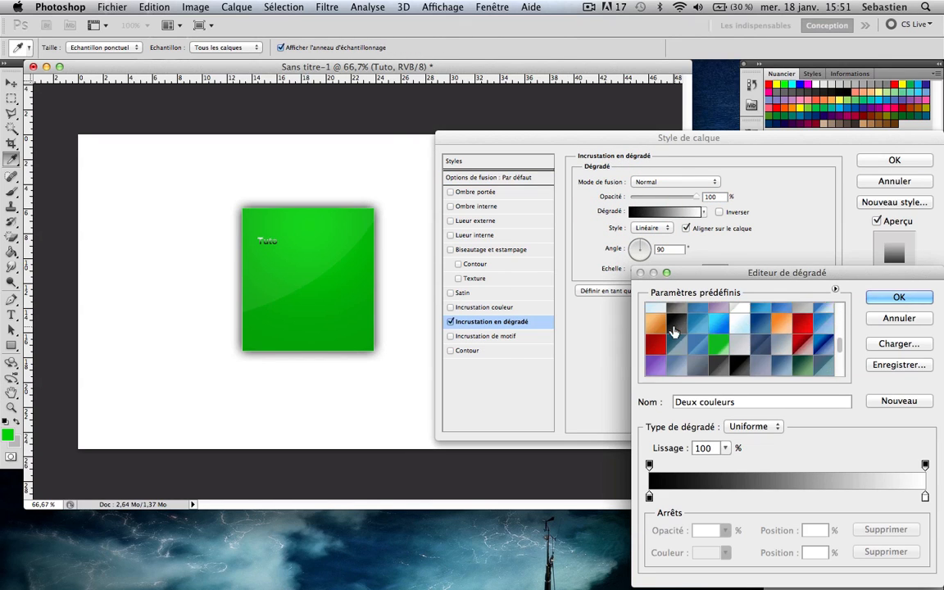
pyautogui.scroll(8, 672, 330)
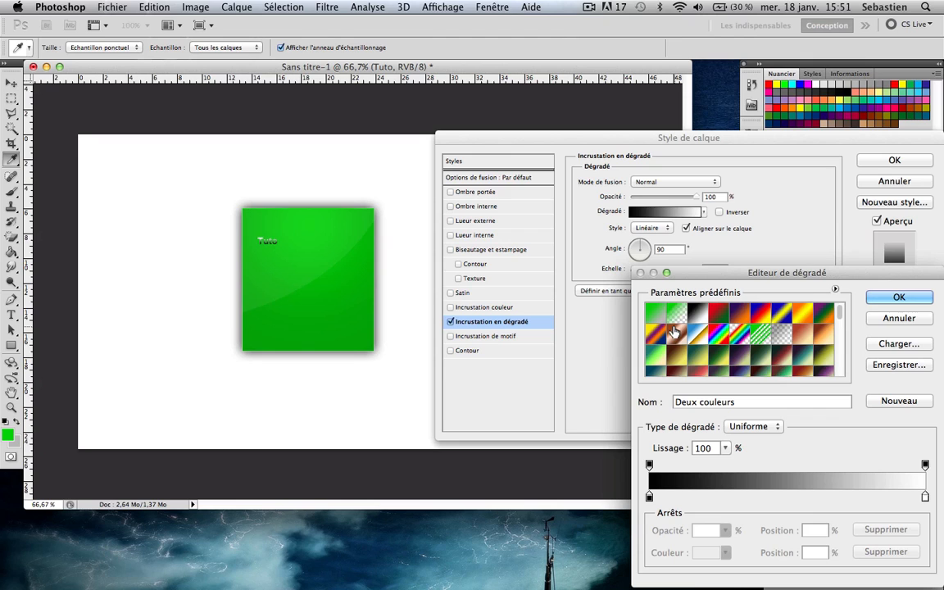
pyautogui.scroll(-8, 672, 330)
pyautogui.scroll(-5, 672, 331)
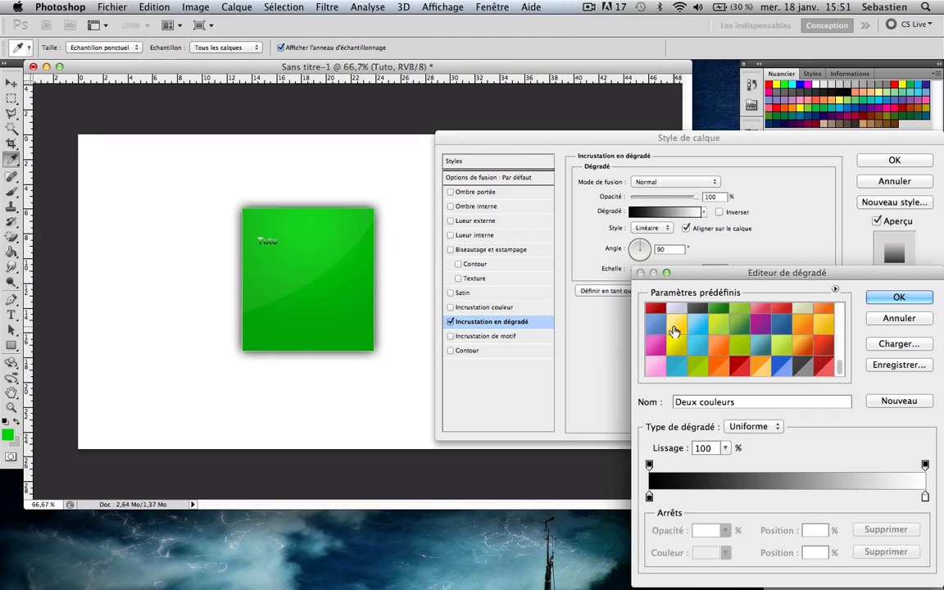
pyautogui.moveTo(843, 366); pyautogui.dragTo(841, 359)
pyautogui.scroll(-1, 777, 354)
pyautogui.scroll(-3, 776, 353)
pyautogui.scroll(2, 776, 353)
pyautogui.scroll(2, 776, 354)
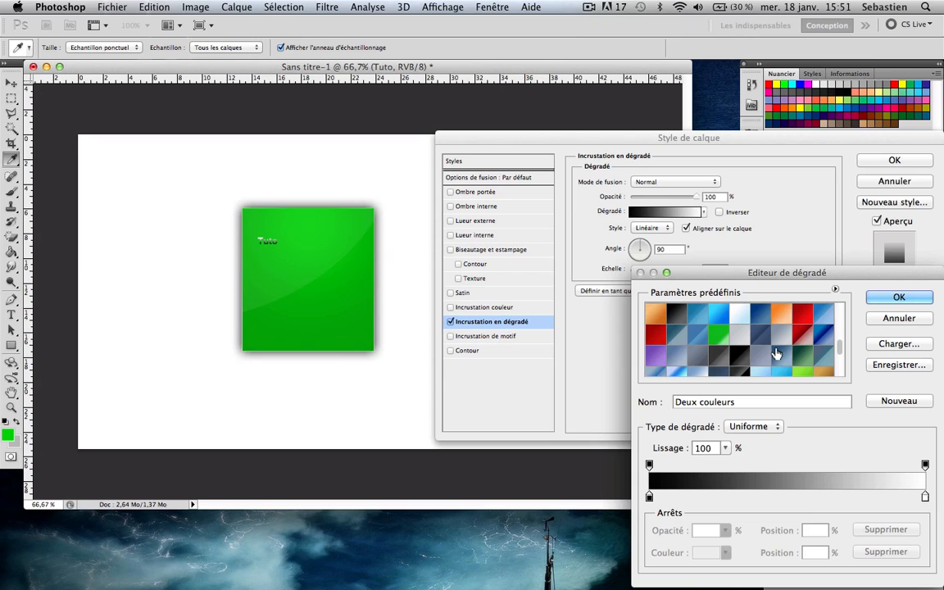
pyautogui.scroll(3, 763, 353)
pyautogui.click(741, 352)
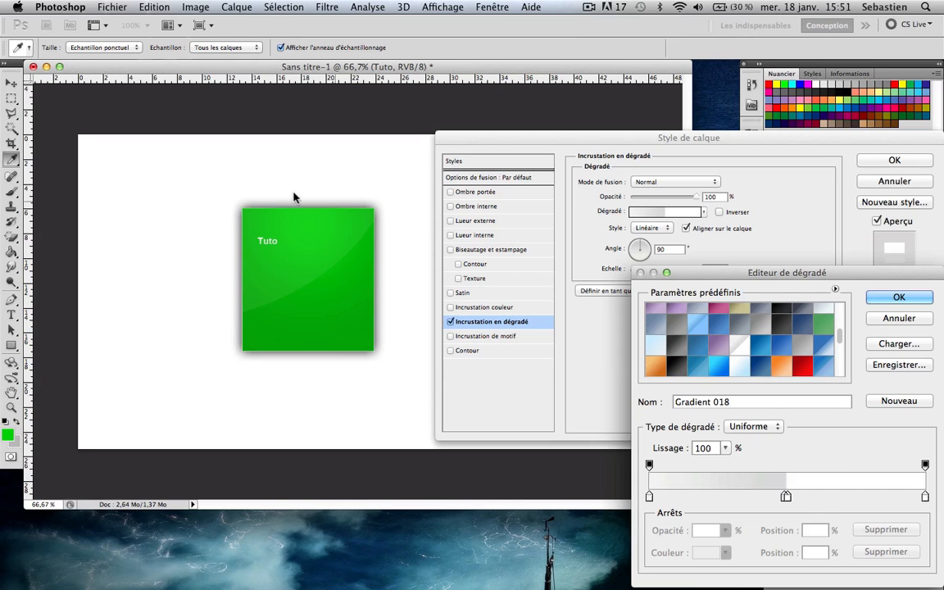
# - Keep the gradient's first colour stop at f2f2f2 and apply the text's layer style
pyautogui.click(650, 497)
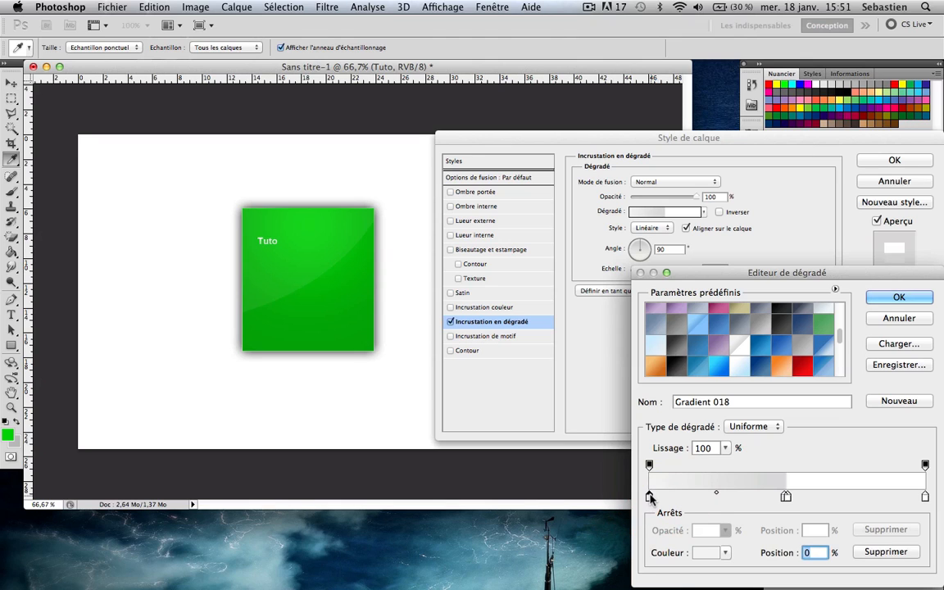
pyautogui.click(703, 555)
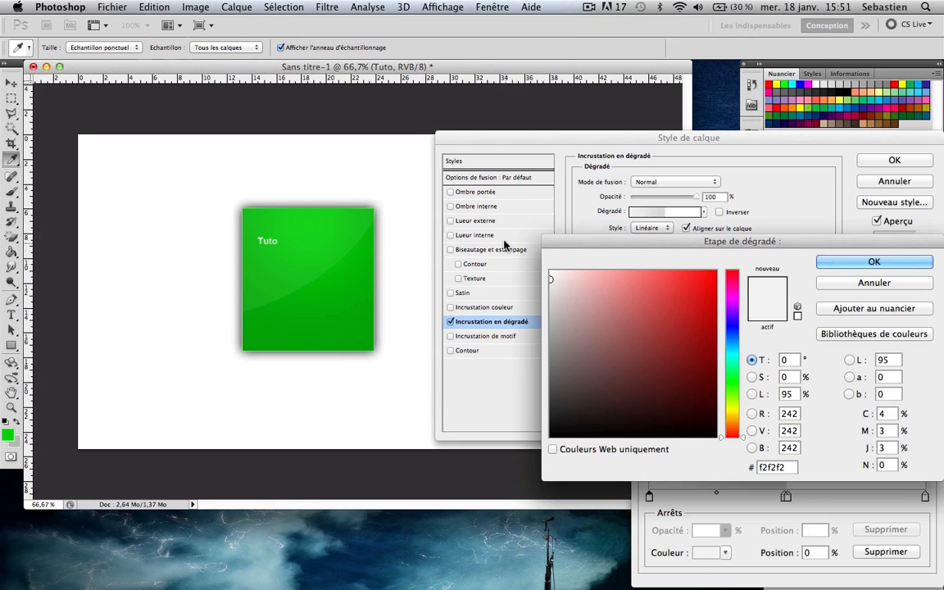
pyautogui.press('Return')
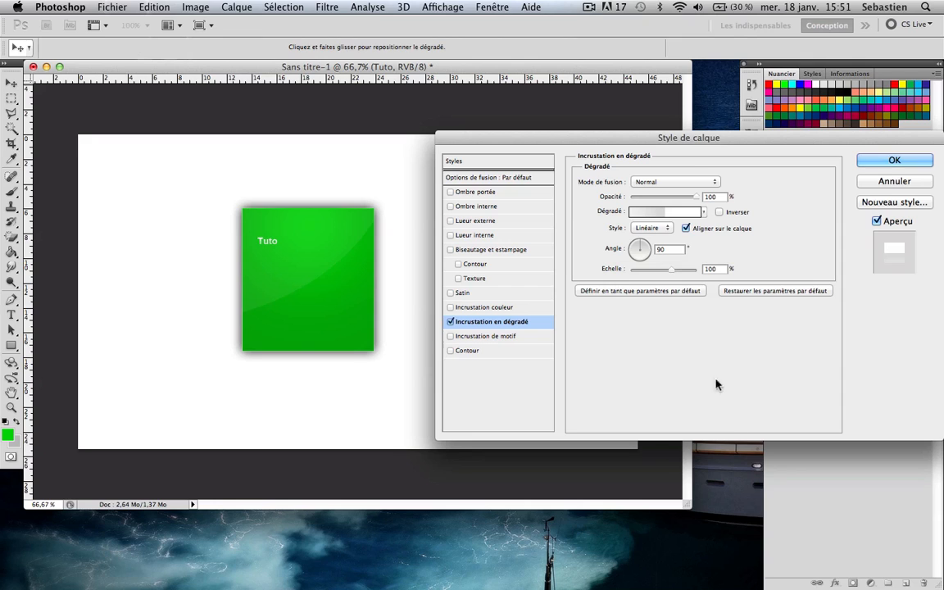
pyautogui.press('Return')
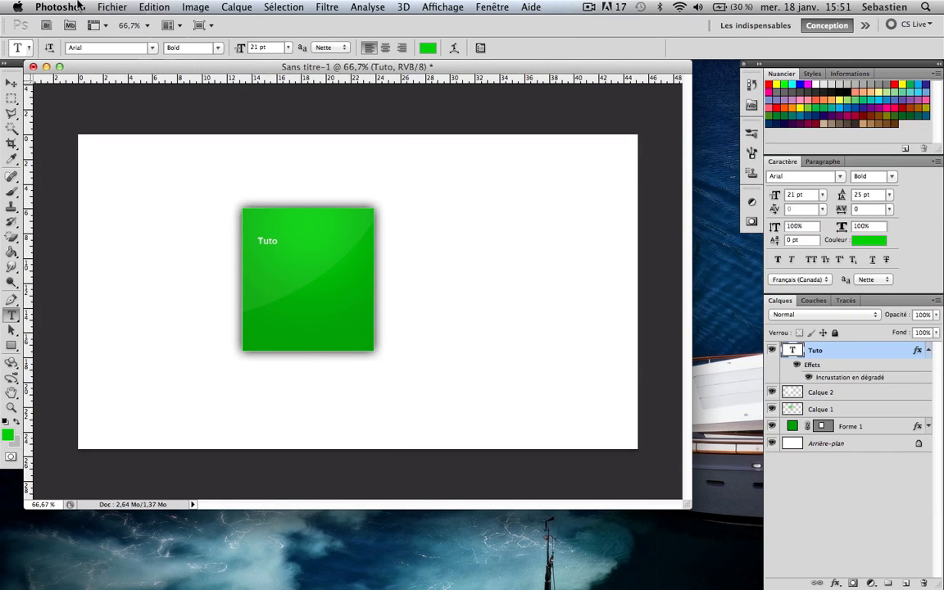
# - Set the Tuto text's font size to 30 pt
pyautogui.moveTo(236, 47); pyautogui.dragTo(57, 51)
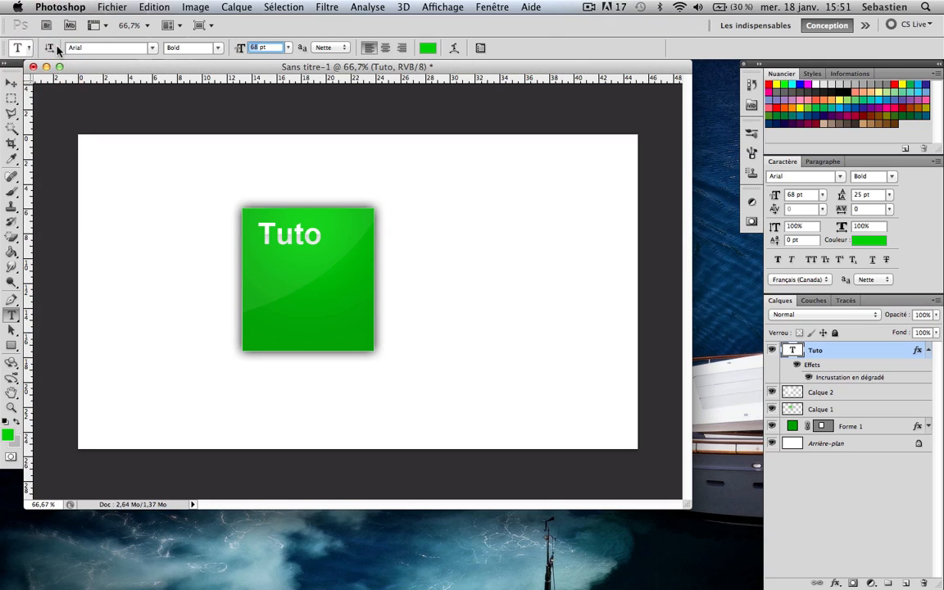
pyautogui.write('30')
pyautogui.press('Return')
# - Nudge the Tuto text about 9 px right and 16 px up within the green rectangle
pyautogui.press('v')
pyautogui.press('Right')
pyautogui.press('Right')
pyautogui.press('Right')
pyautogui.press('Right')
pyautogui.press('Right')
pyautogui.press('Right')
pyautogui.press('Right')
pyautogui.press('Right')
pyautogui.press('Right')
pyautogui.press('Up')
pyautogui.press('Up')
pyautogui.press('Up')
pyautogui.press('Up')
pyautogui.press('Up')
pyautogui.press('Up')
pyautogui.press('Up')
pyautogui.press('Up')
pyautogui.press('Up')
pyautogui.press('Up')
pyautogui.press('Up')
pyautogui.press('Up')
pyautogui.press('Up')
pyautogui.press('Up')
pyautogui.press('Up')
pyautogui.press('Up')
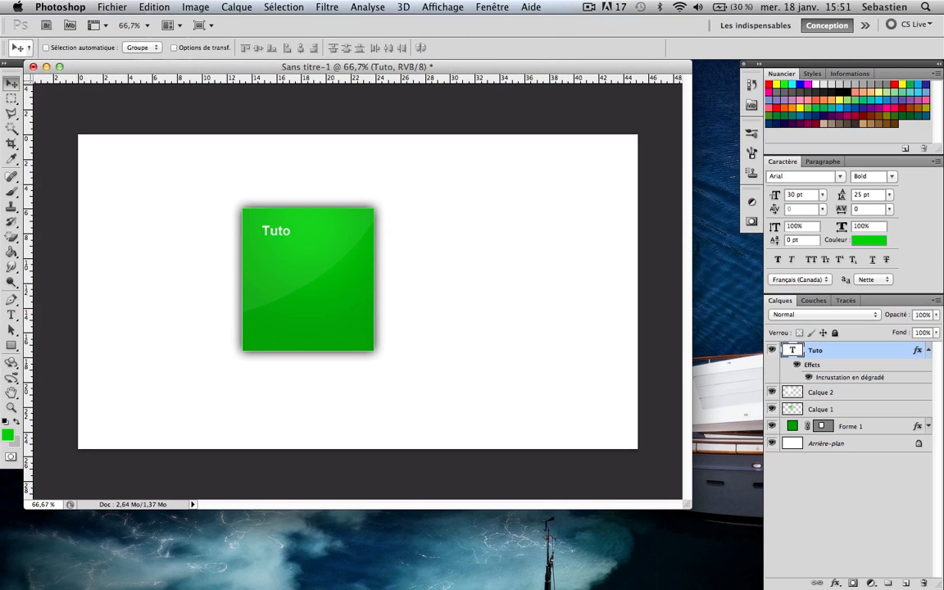
# - Add a black outer glow to the Tuto text layer with the Normal blend mode
pyautogui.click(929, 350)
pyautogui.doubleClick(876, 354)
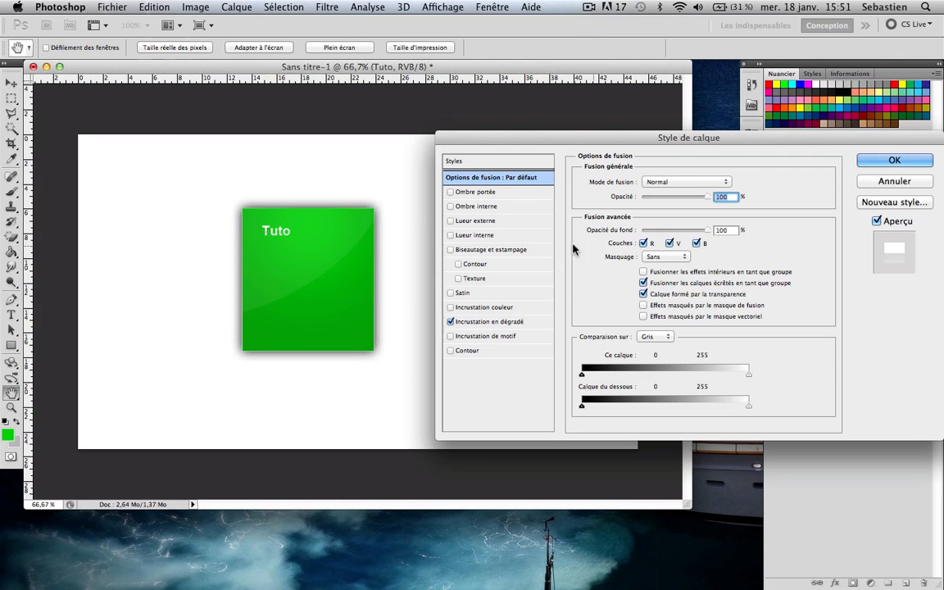
pyautogui.click(481, 222)
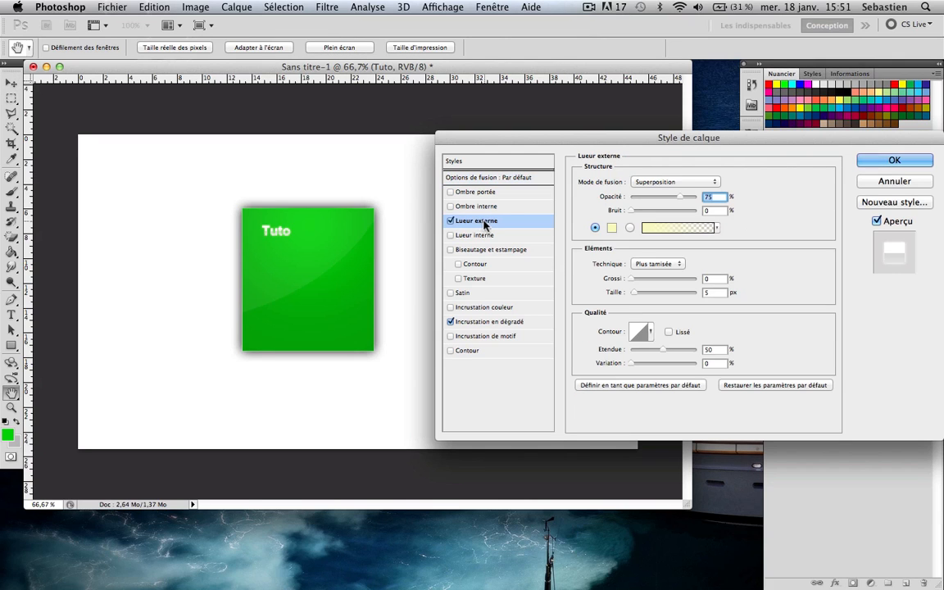
pyautogui.click(612, 227)
pyautogui.moveTo(578, 315); pyautogui.dragTo(464, 586)
pyautogui.press('Return')
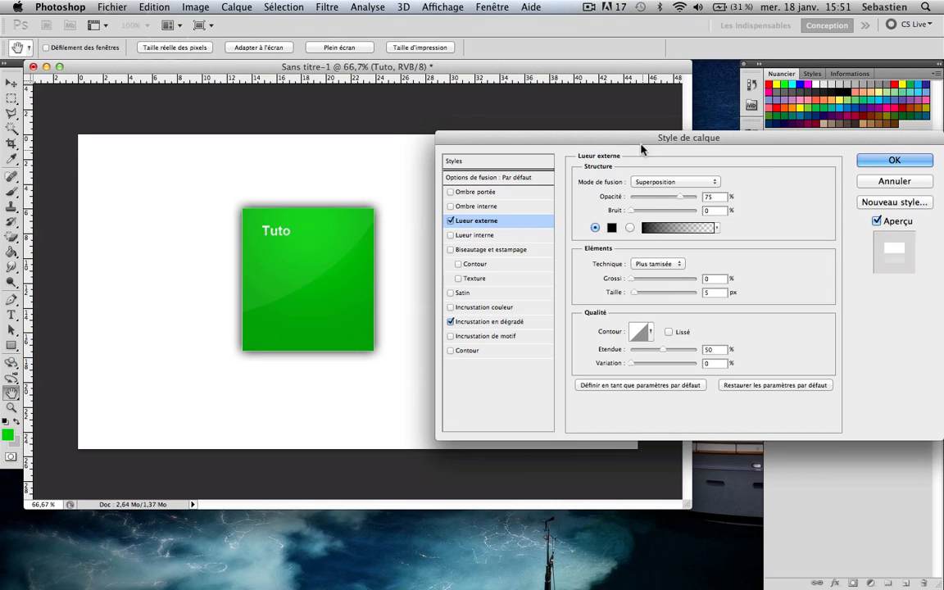
pyautogui.click(642, 182)
pyautogui.click(640, 99)
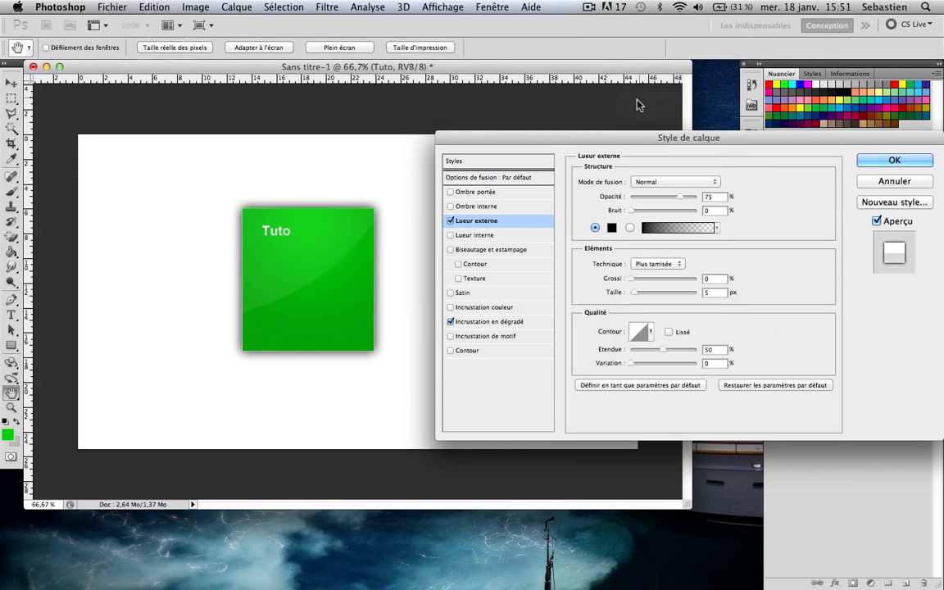
# - Set the text's outer glow to 7 px size, 60 % range and 20 % opacity, and apply the layer style
pyautogui.moveTo(716, 292); pyautogui.dragTo(565, 289)
pyautogui.write('7')
pyautogui.moveTo(717, 350); pyautogui.dragTo(433, 299)
pyautogui.write('60')
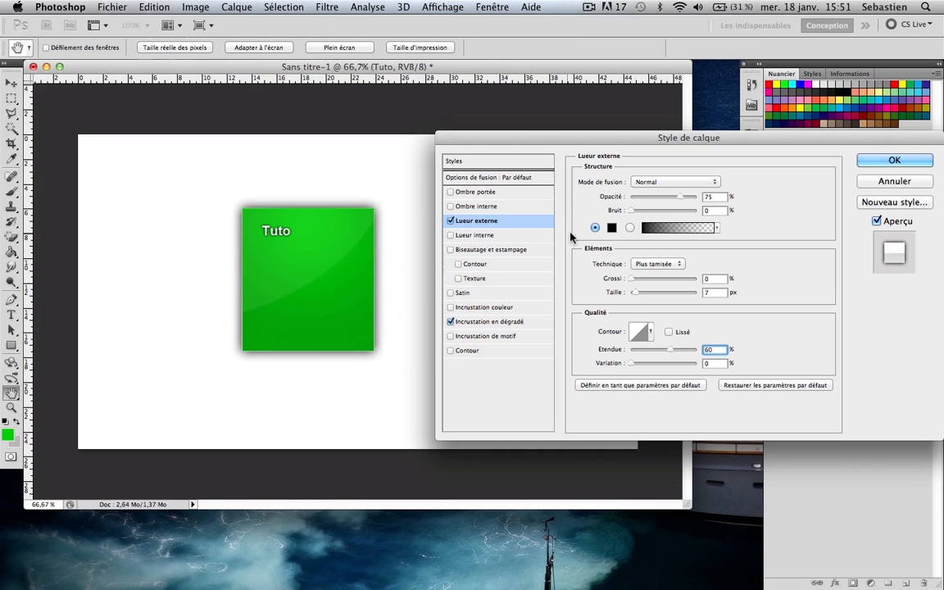
pyautogui.click(477, 182)
pyautogui.write('20')
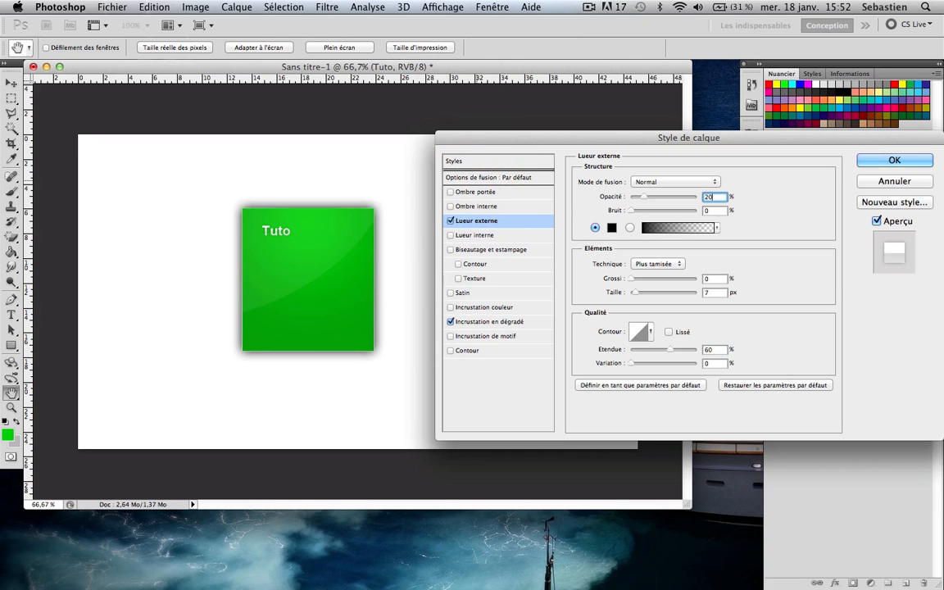
pyautogui.press('Return')
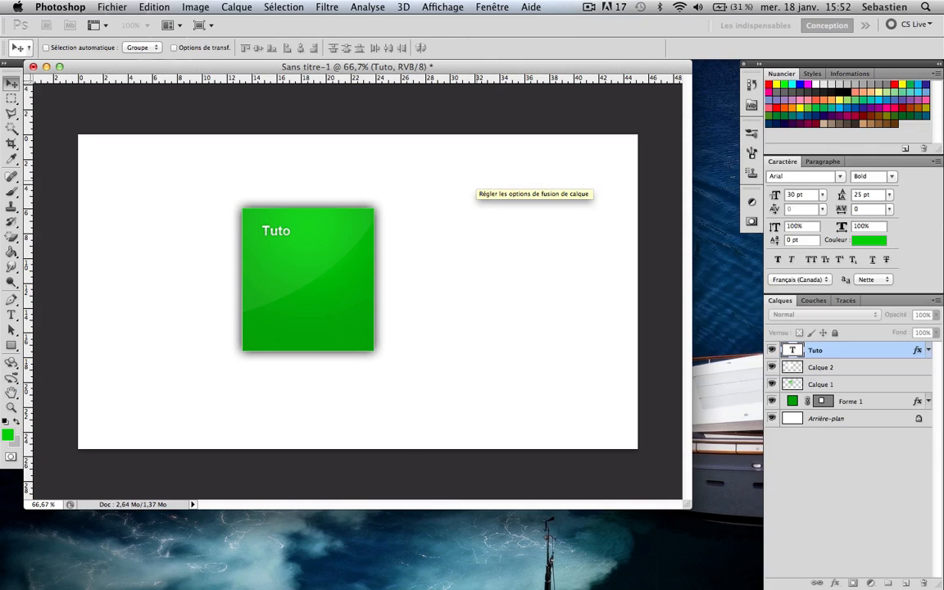
pyautogui.scroll(3, 277, 225)
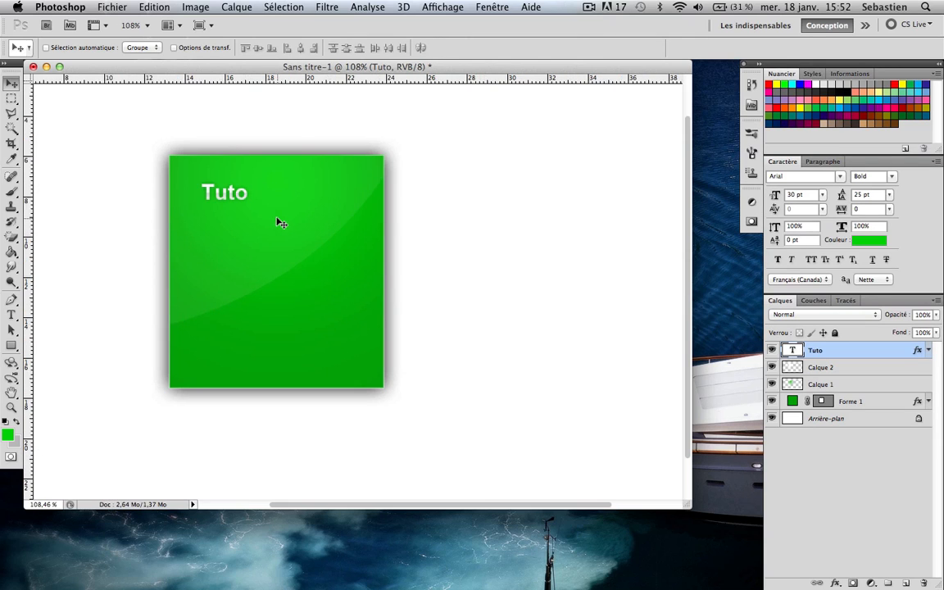
pyautogui.hscroll(-2, 222, 239)
pyautogui.scroll(-3, 221, 244)
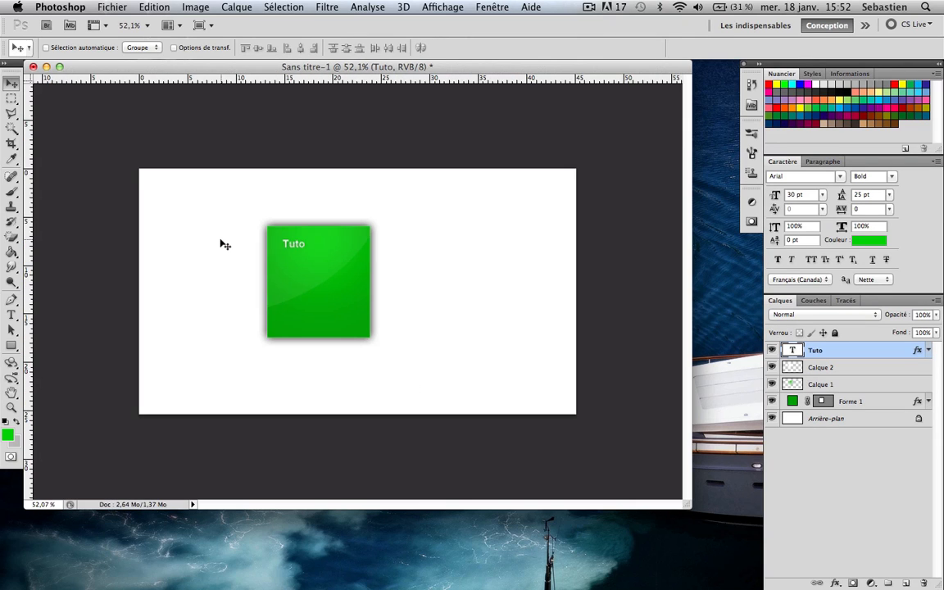
pyautogui.scroll(2, 221, 244)
pyautogui.hscroll(-1, 209, 280)
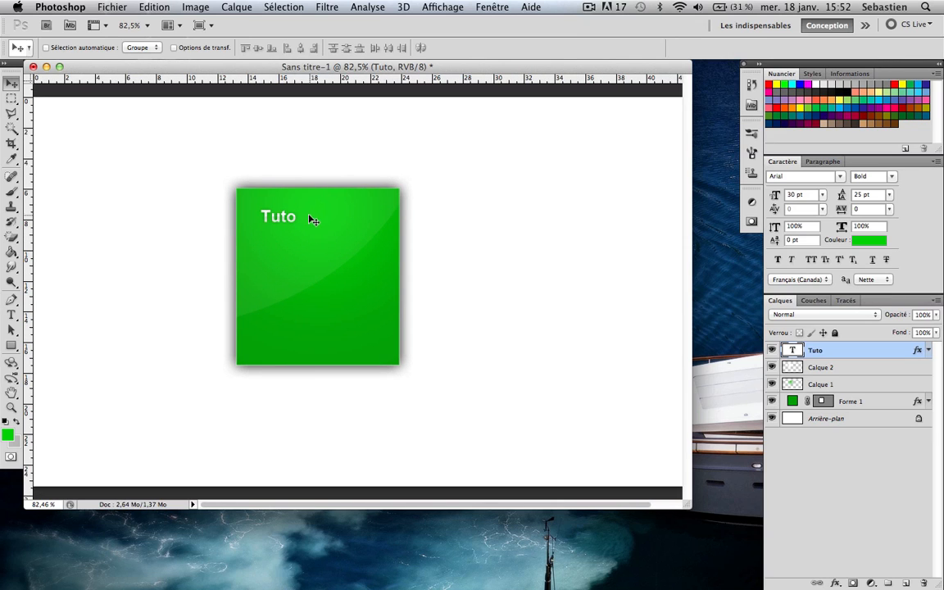
# - Switch to Safari and open the EffectDesignz channel from the friends list on the NiiTrozHD YouTube channel page
pyautogui.hotkey('ctrl', 'Up')
pyautogui.hotkey('ctrl', 'Up')
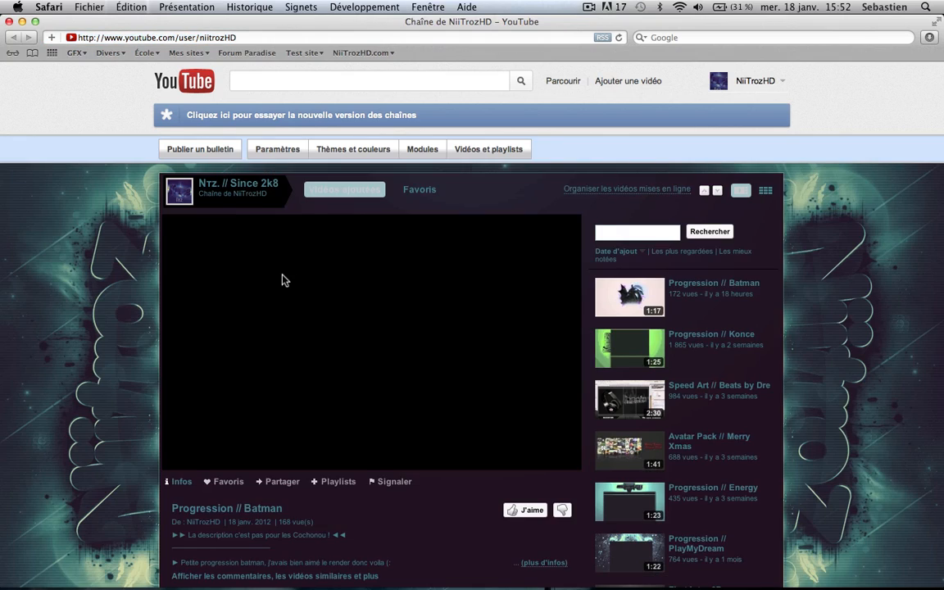
pyautogui.scroll(-10, 283, 280)
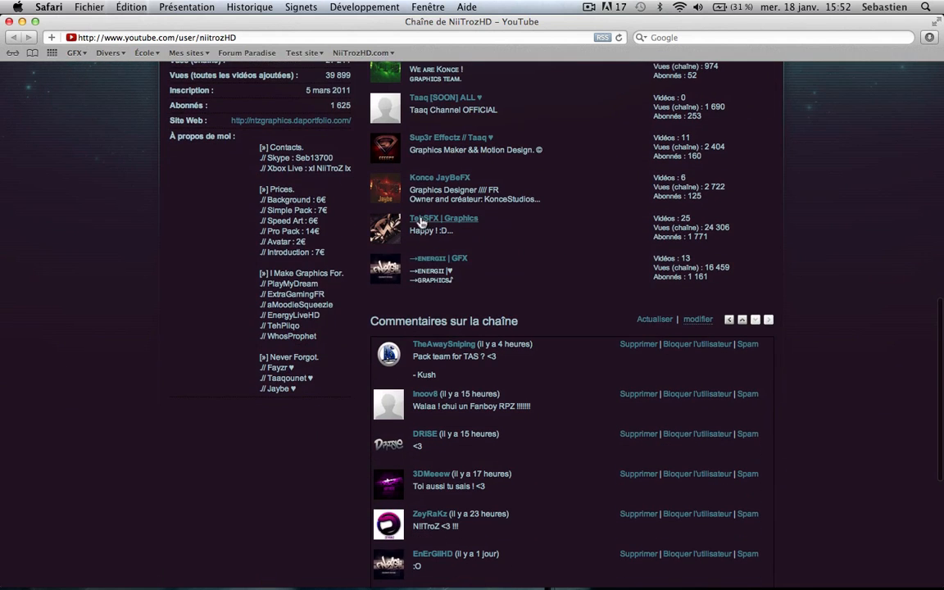
pyautogui.scroll(10, 421, 223)
pyautogui.scroll(-5, 404, 518)
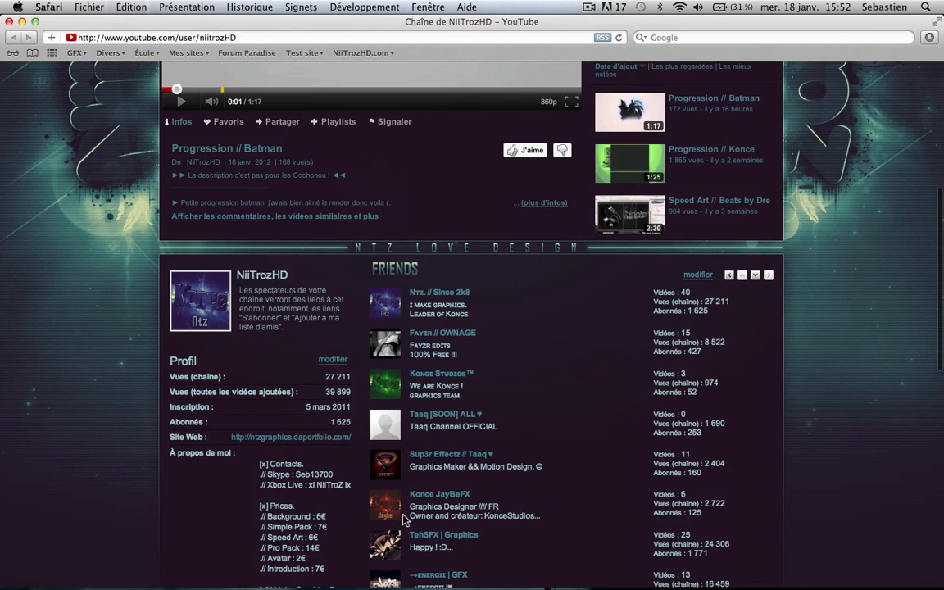
pyautogui.click(436, 464)
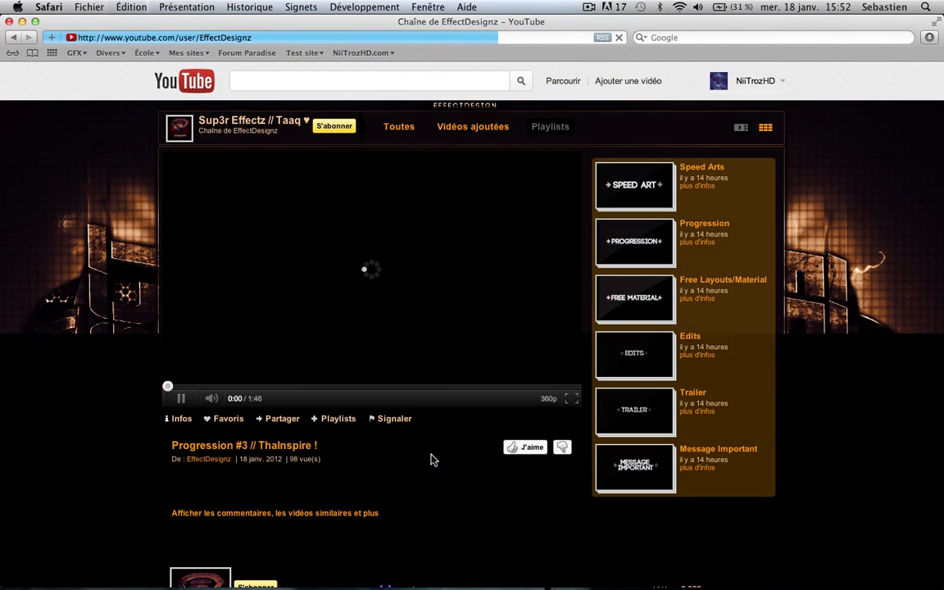
# - Examine the EffectDesignz channel's background, boxes and profile information down to its comments
pyautogui.scroll(-1, 432, 459)
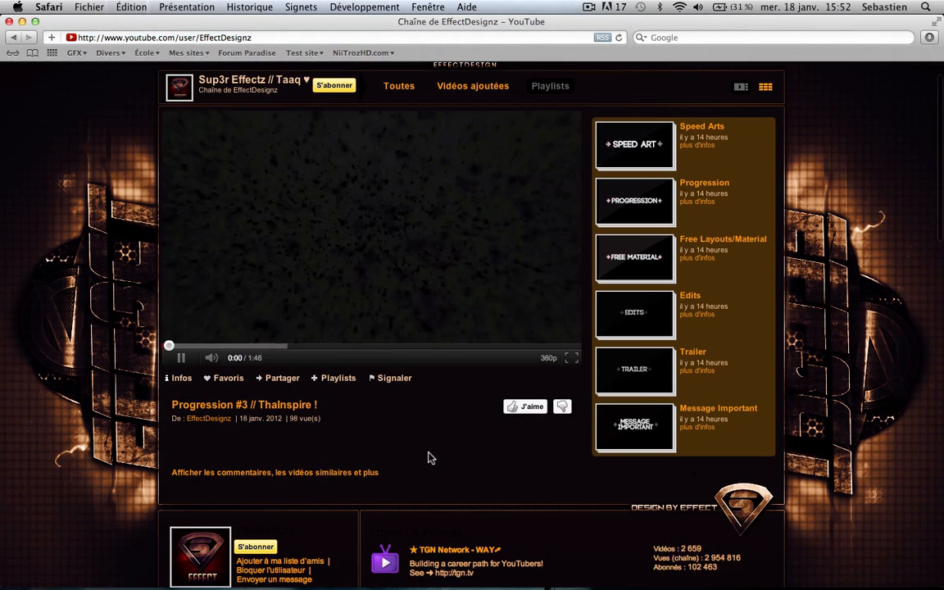
pyautogui.scroll(-4, 345, 267)
pyautogui.scroll(-10, 345, 267)
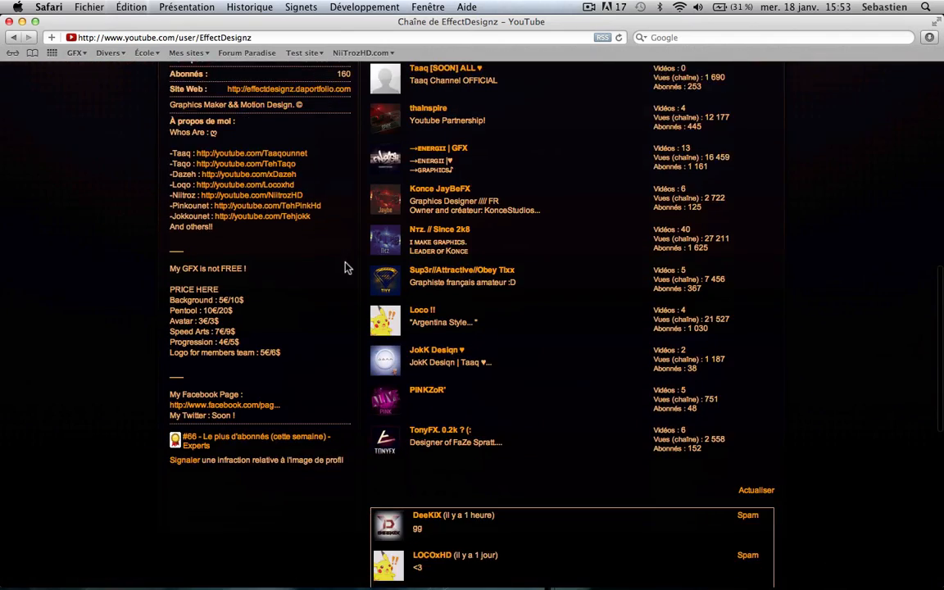
pyautogui.scroll(-5, 345, 267)
pyautogui.scroll(20, 346, 267)
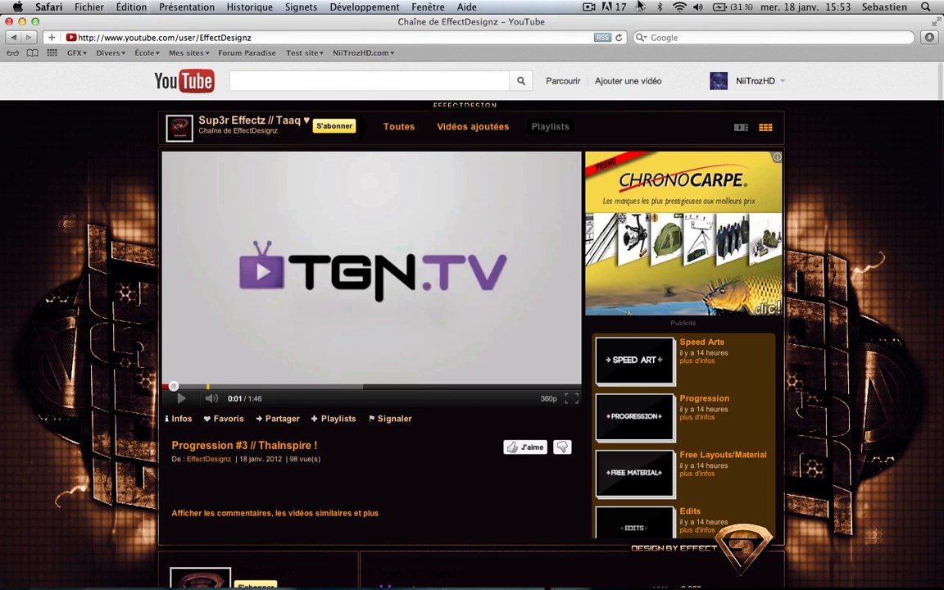
pyautogui.click(589, 7)
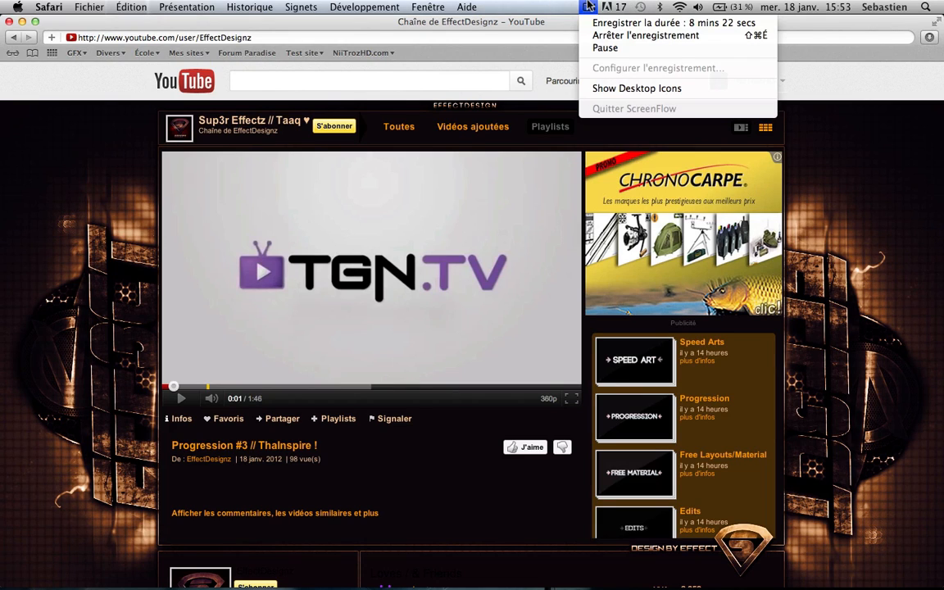